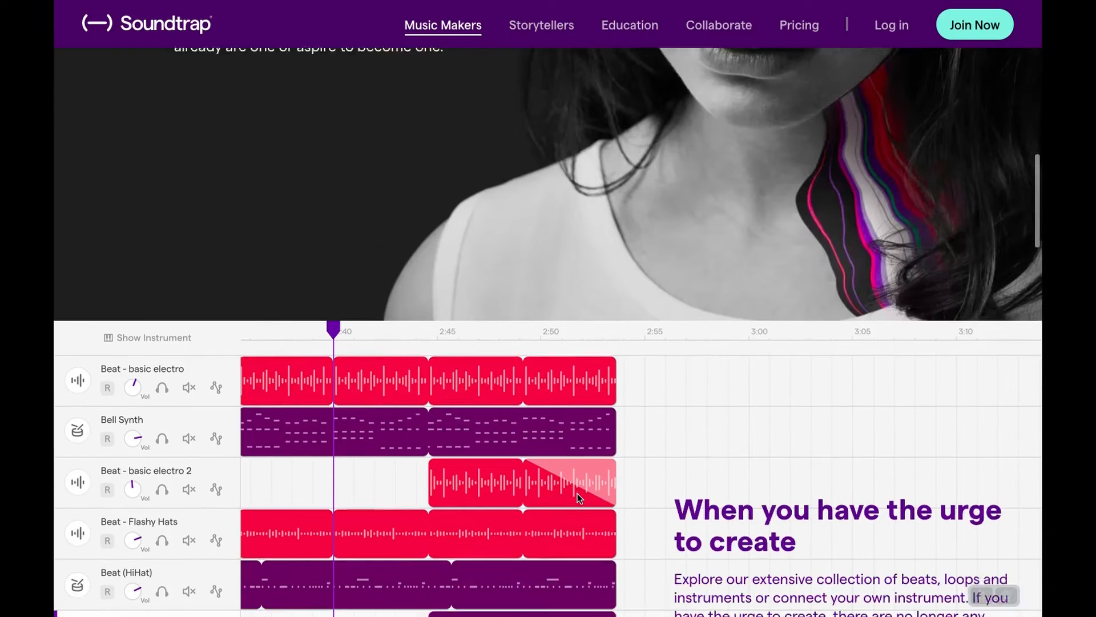
Look through the Music Makers page, examining the studio preview, feature overview, collaboration section and Soundtrap Capture app section.
scroll(578, 498, "down", 6)
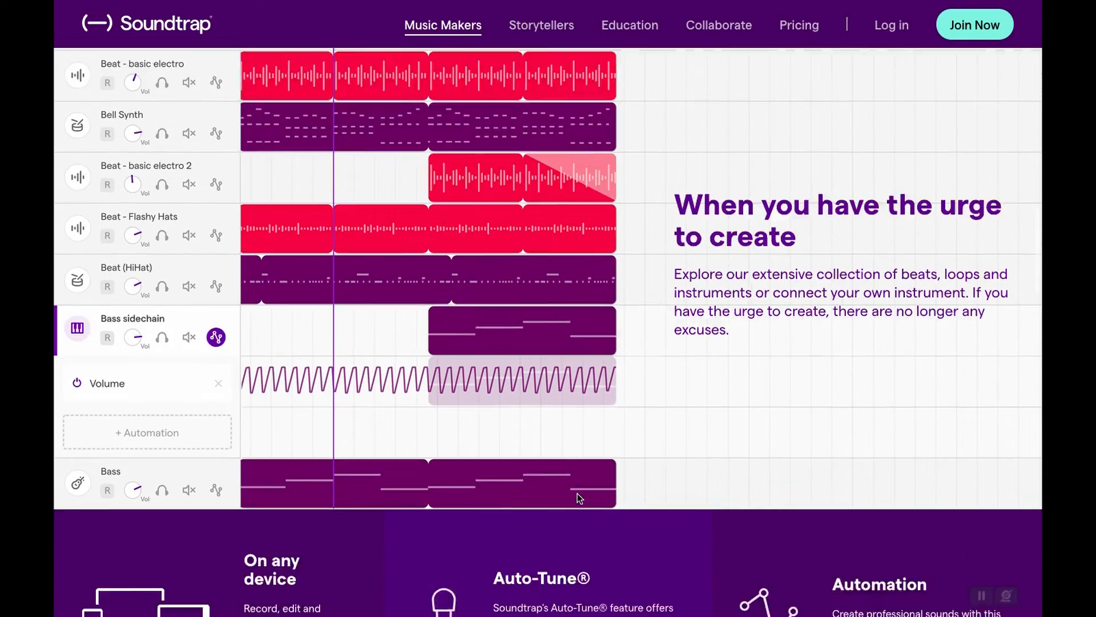
scroll(577, 498, "down", 9)
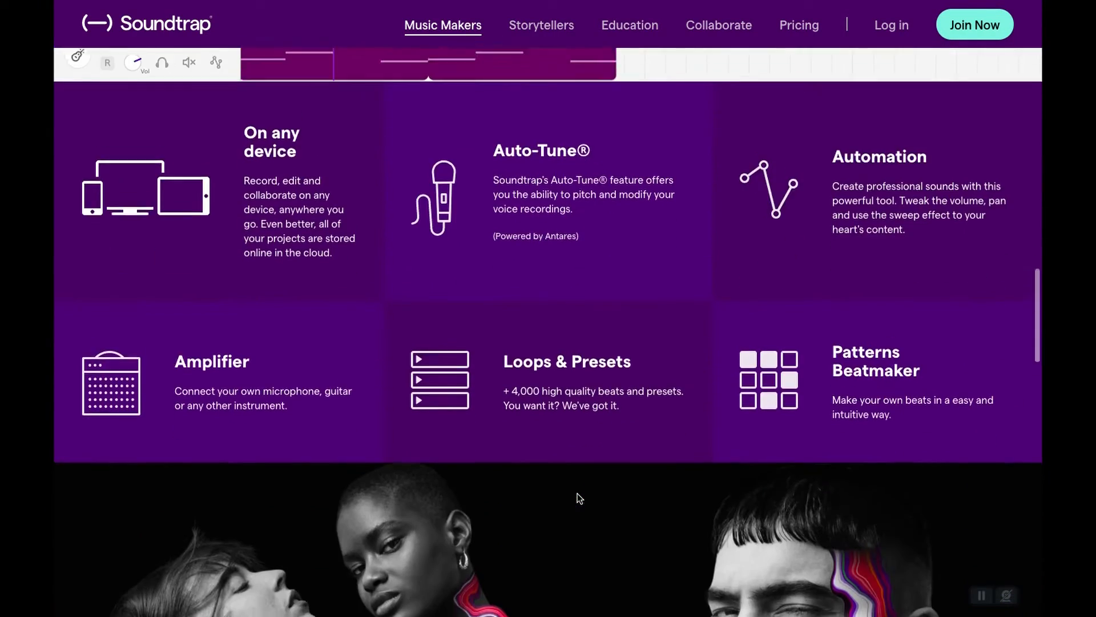
scroll(579, 497, "down", 8)
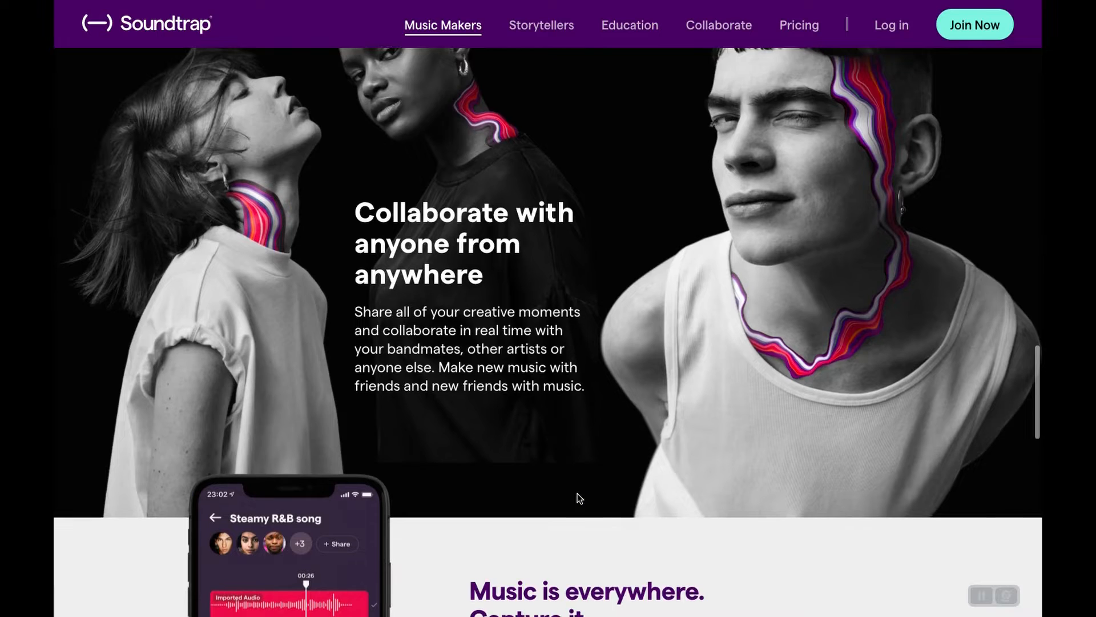
scroll(579, 497, "down", 8)
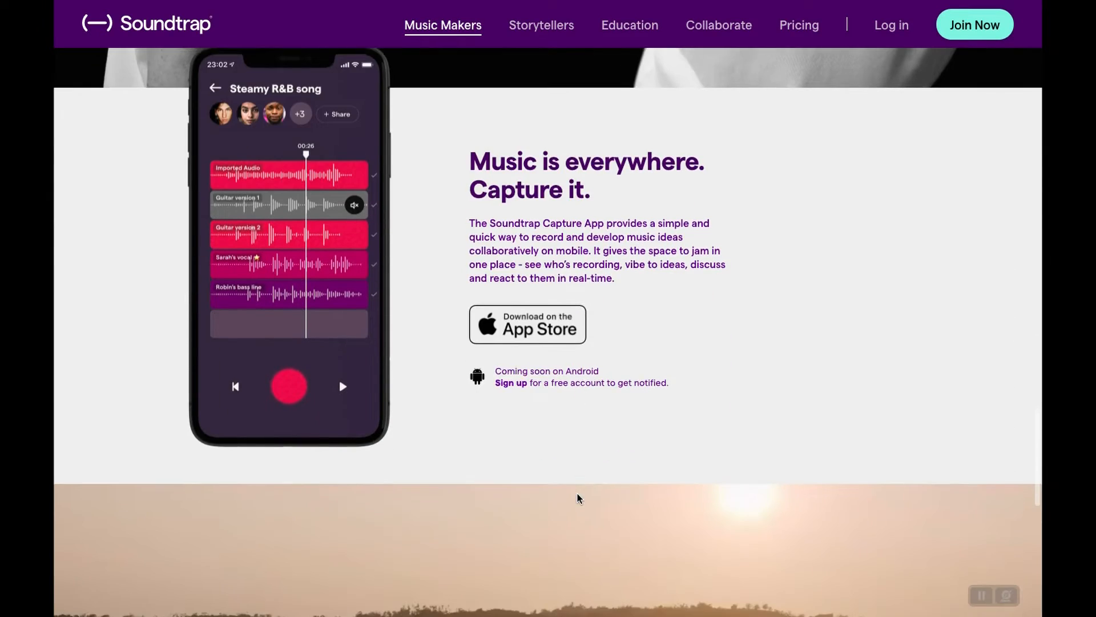
scroll(578, 493, "down", 6)
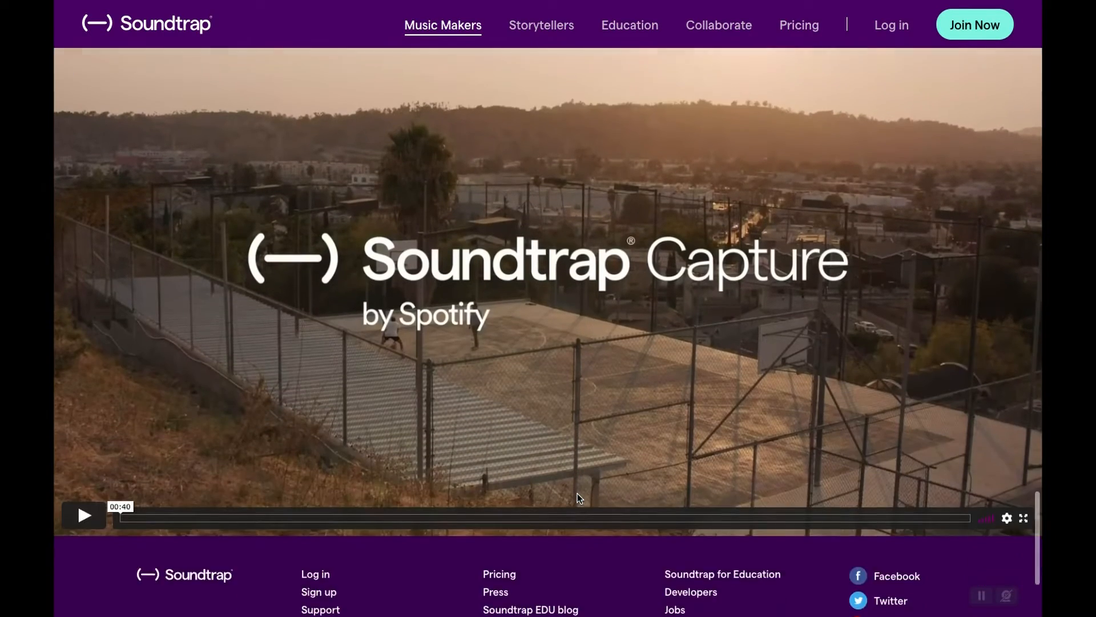
scroll(578, 498, "up", 20)
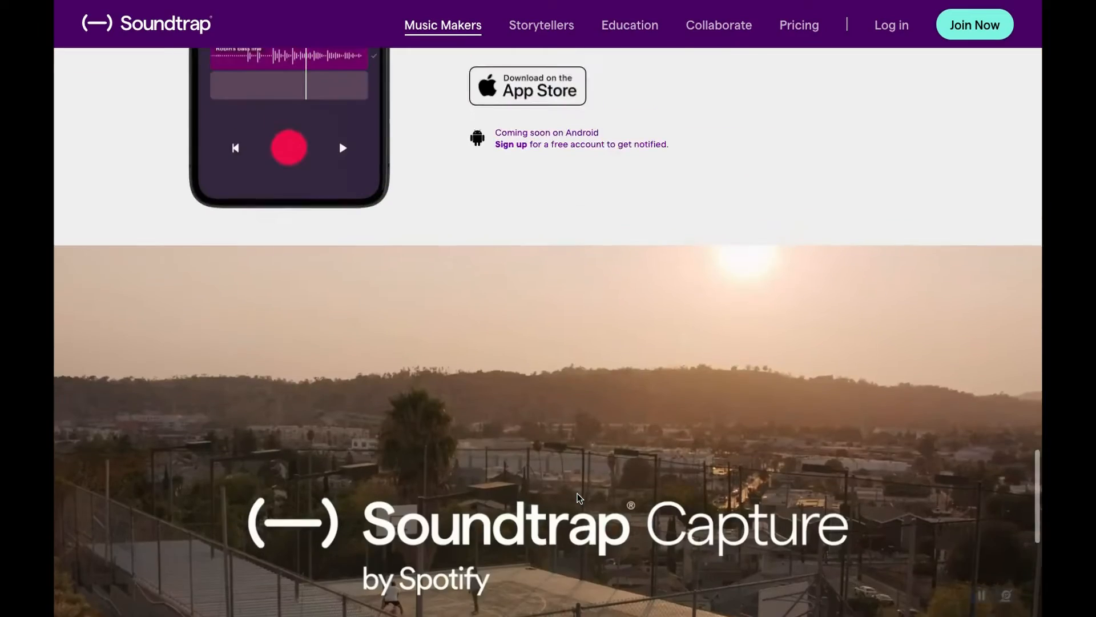
scroll(578, 498, "up", 17)
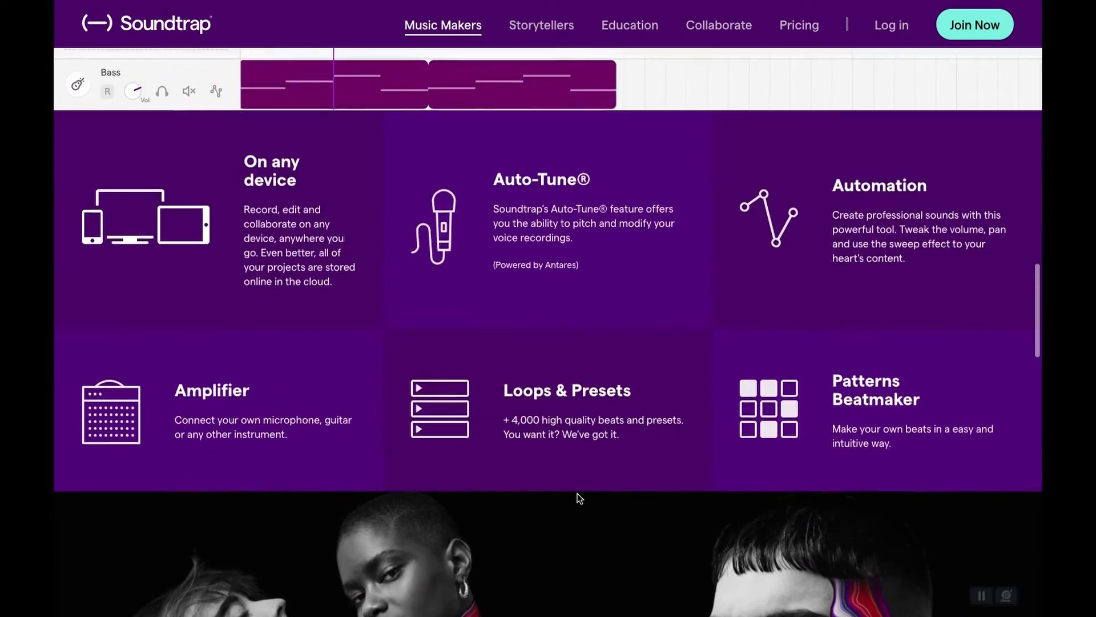
scroll(579, 498, "up", 15)
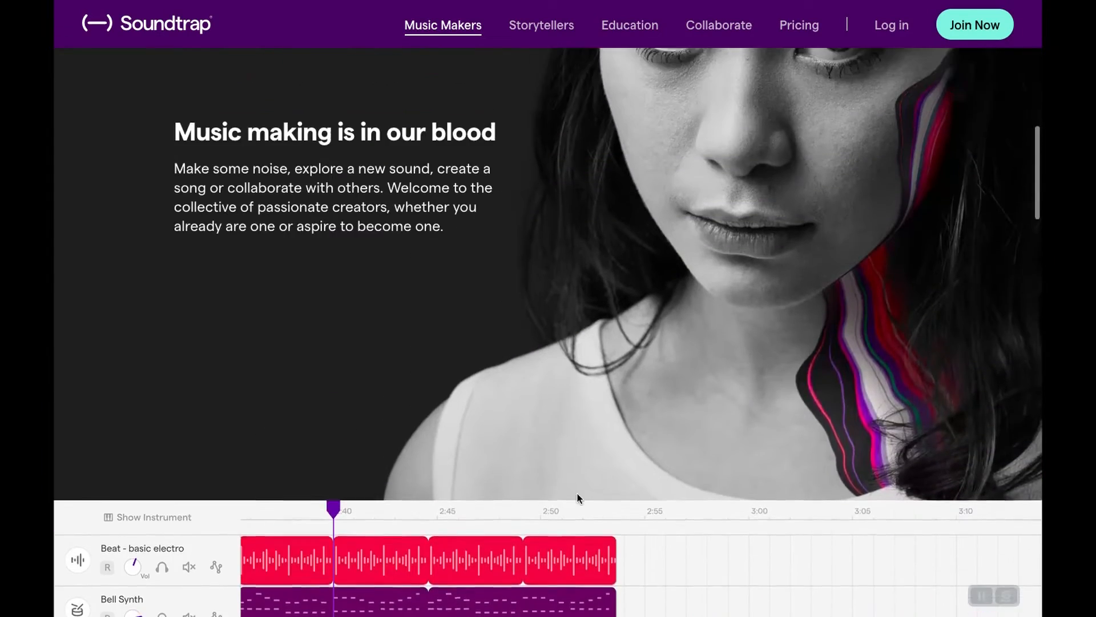
scroll(579, 498, "up", 2)
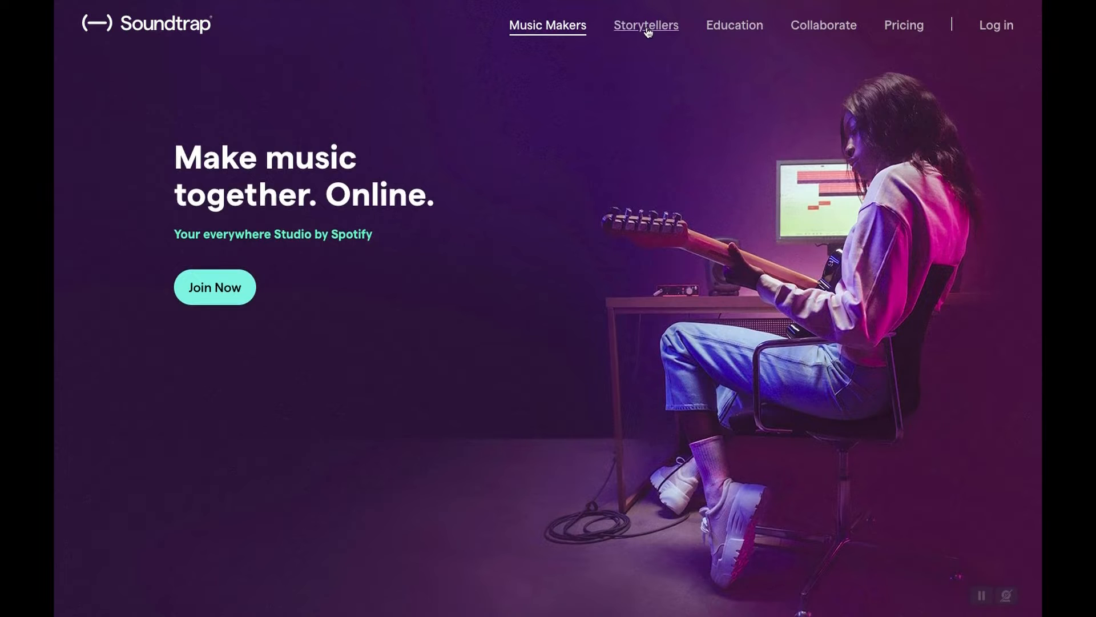
Open the Storytellers page and examine its podcast studio, transcript and feature sections down to the footer.
left_click(646, 32)
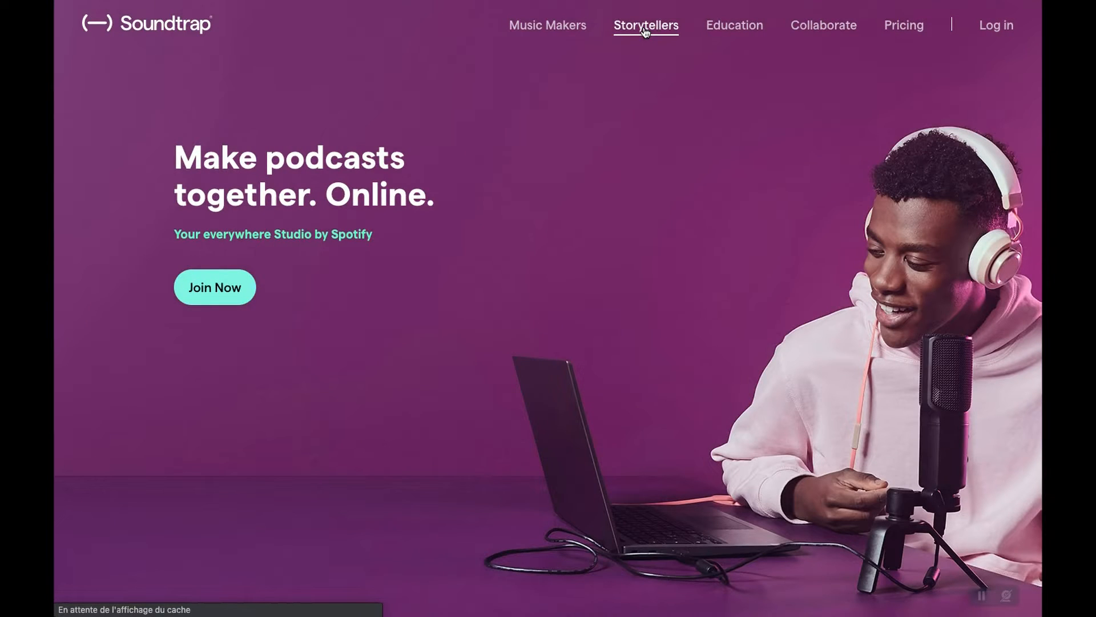
scroll(633, 200, "down", 5)
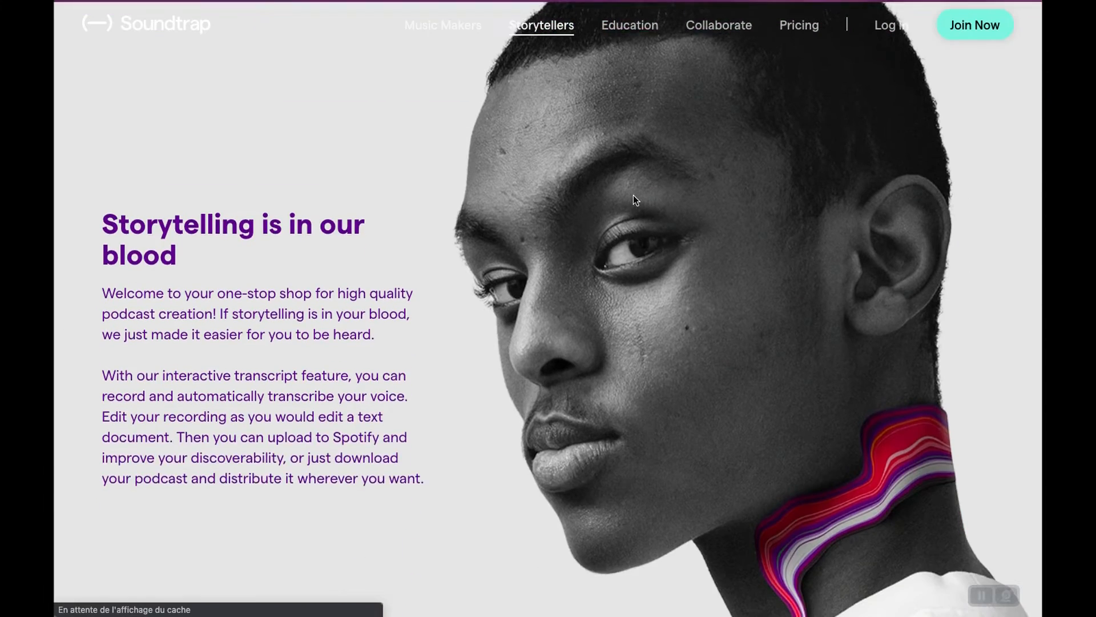
scroll(633, 195, "down", 15)
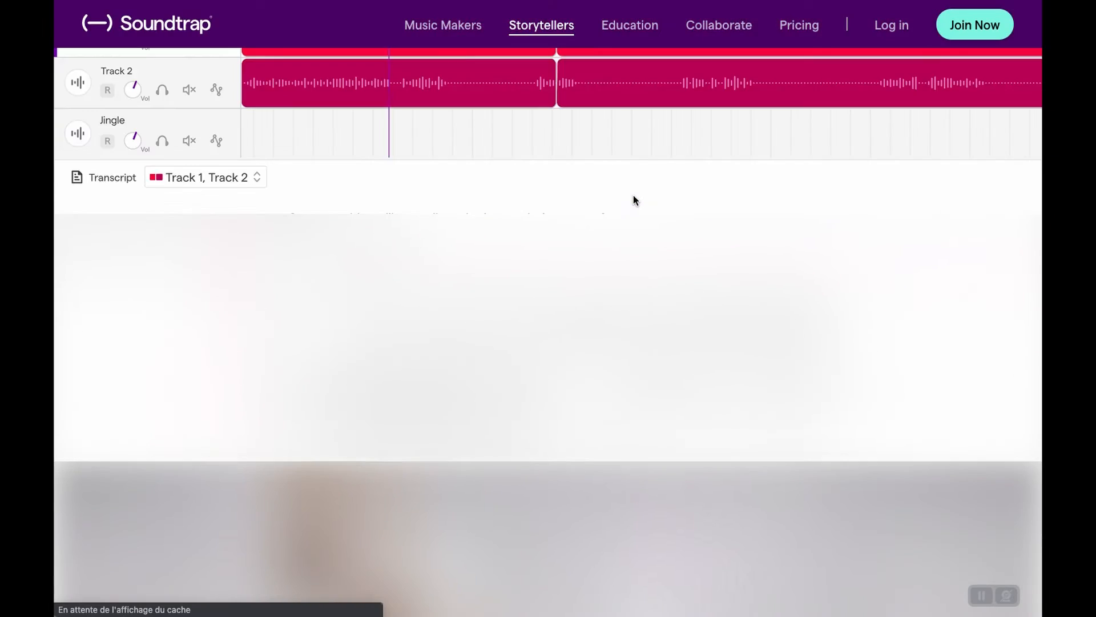
scroll(634, 199, "down", 8)
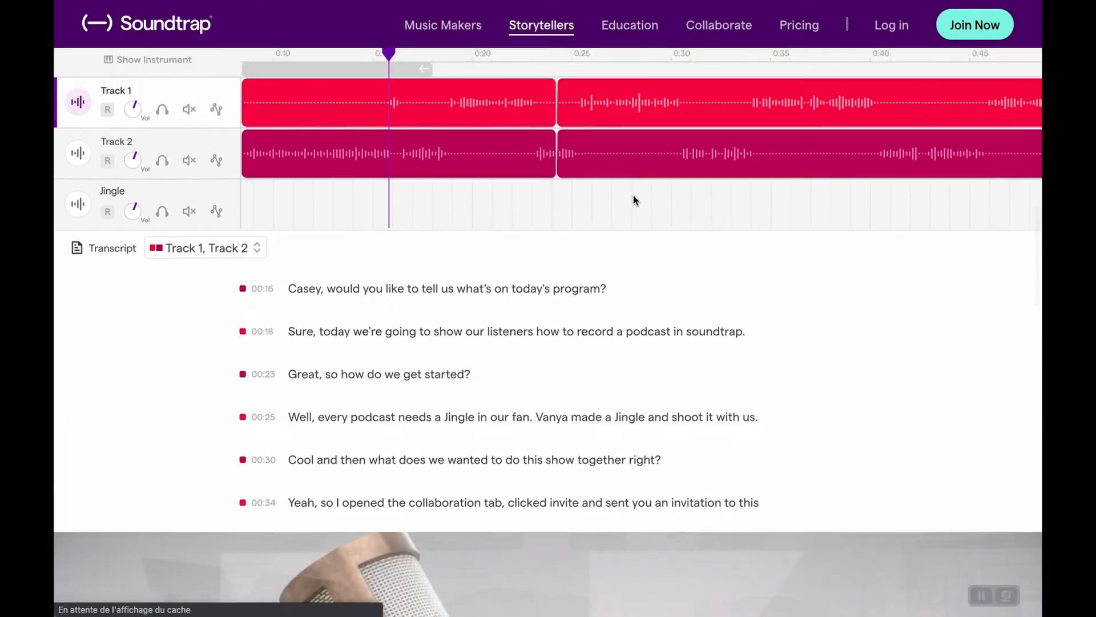
scroll(634, 196, "down", 10)
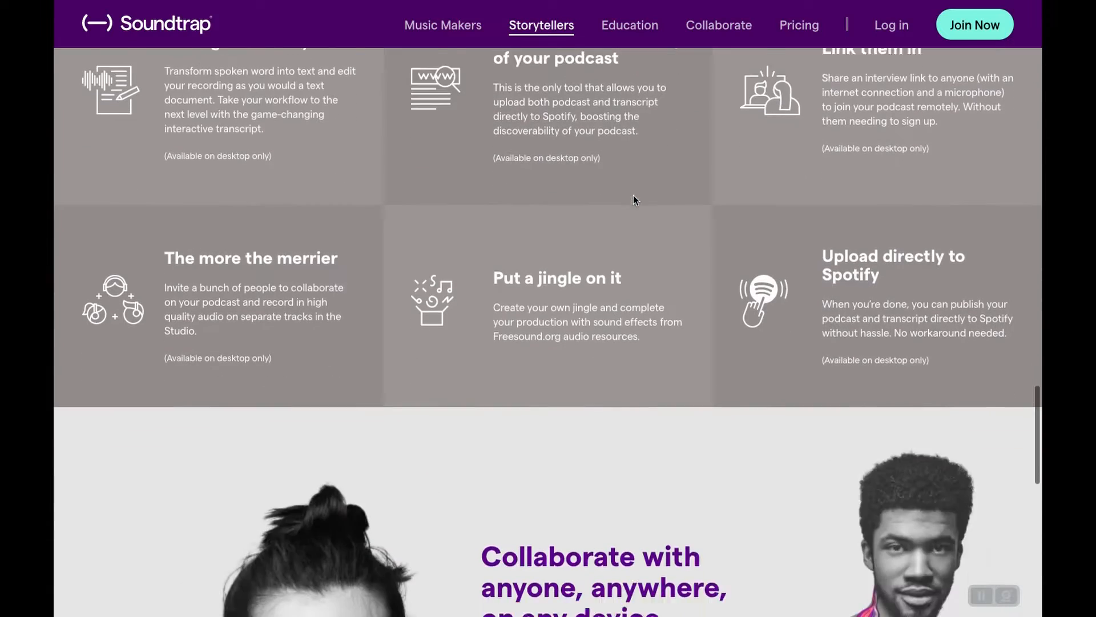
scroll(633, 195, "down", 11)
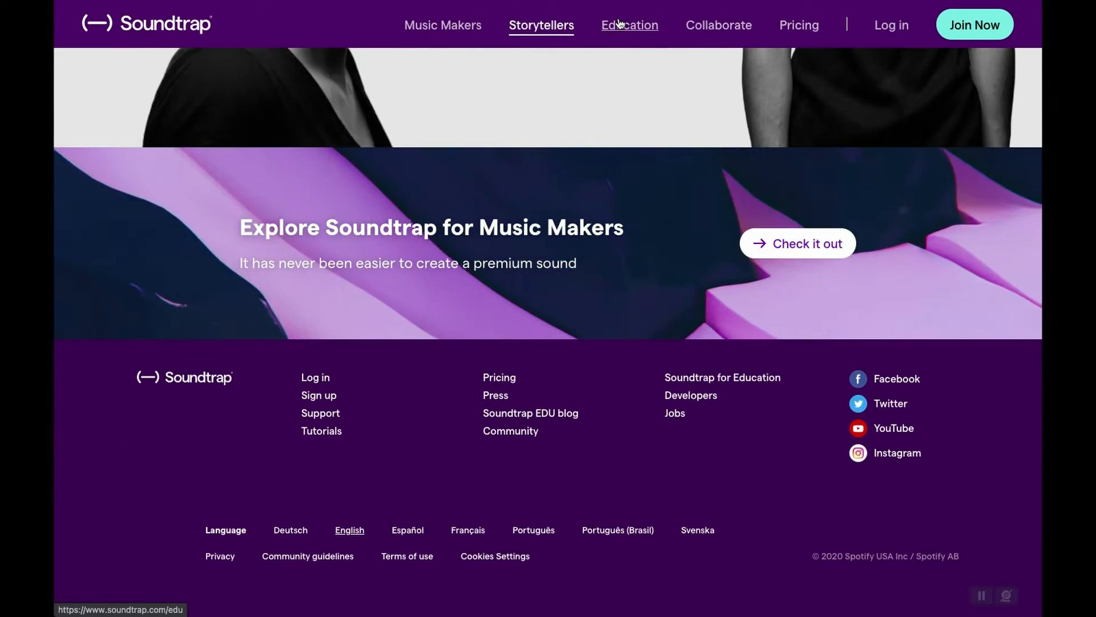
Open the Education page and examine its introduction and feature overview.
left_click(620, 23)
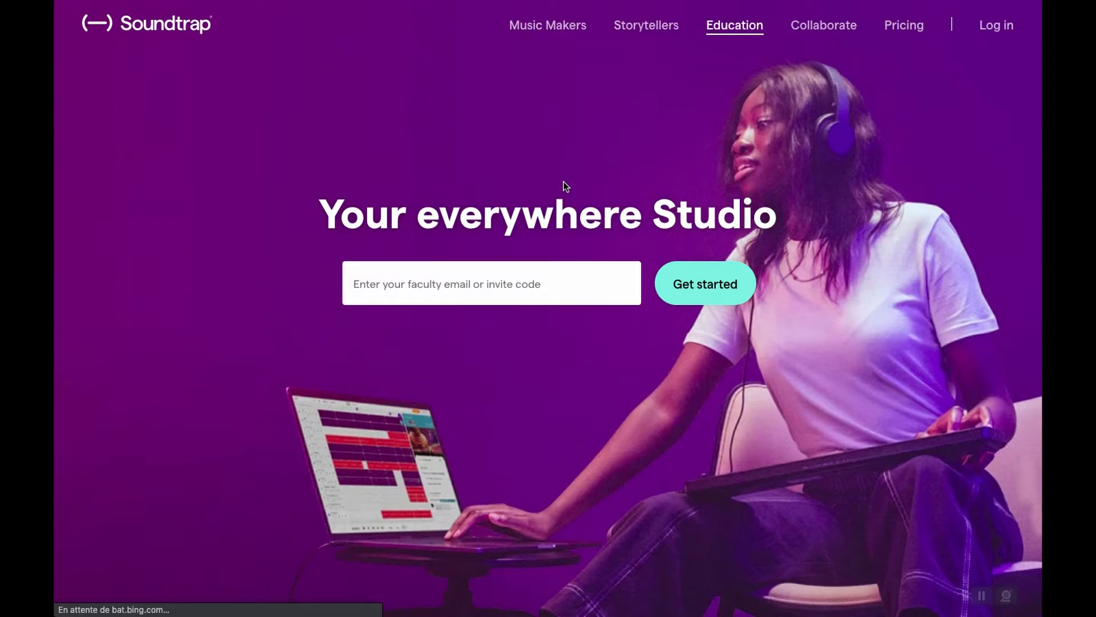
scroll(565, 186, "down", 10)
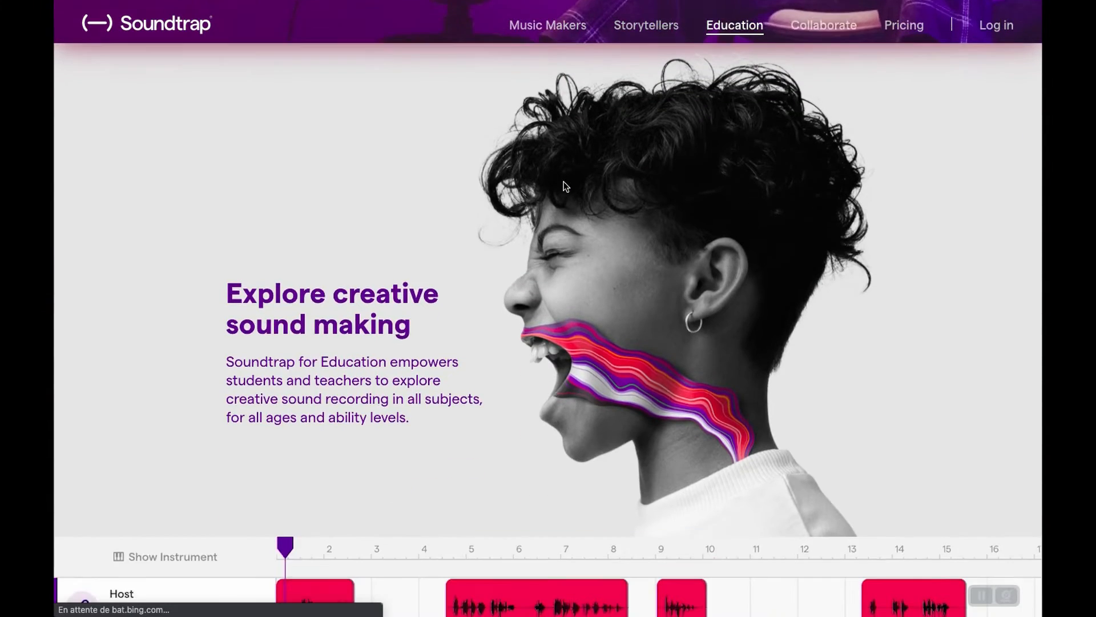
scroll(565, 186, "down", 10)
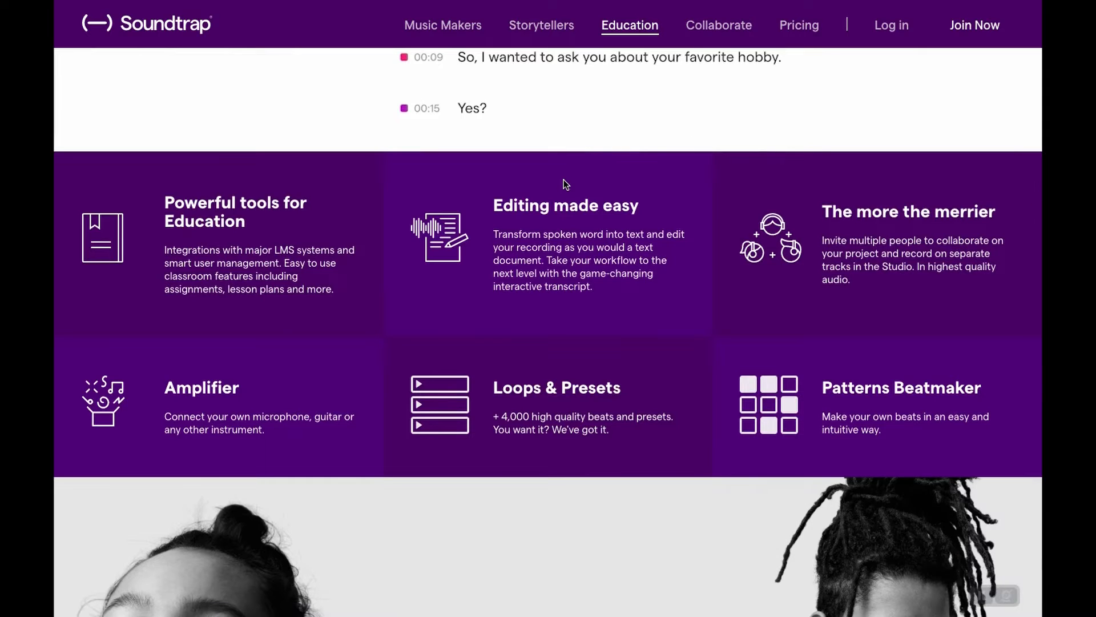
Log in to Soundtrap with Google, choosing the account holder's own e-mail account.
left_click(884, 24)
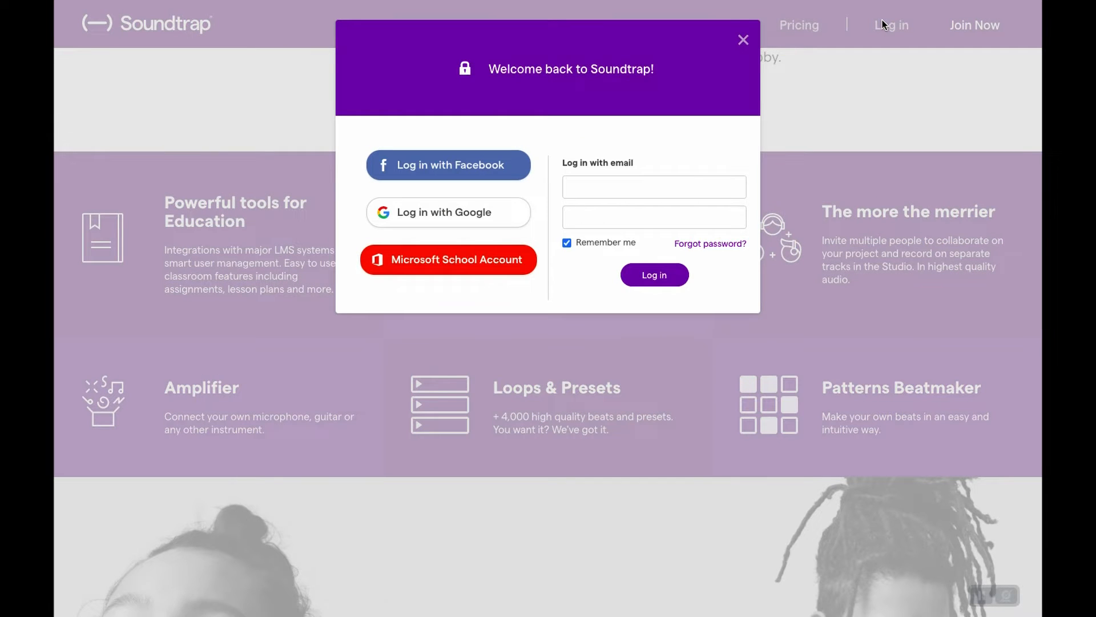
left_click(577, 185)
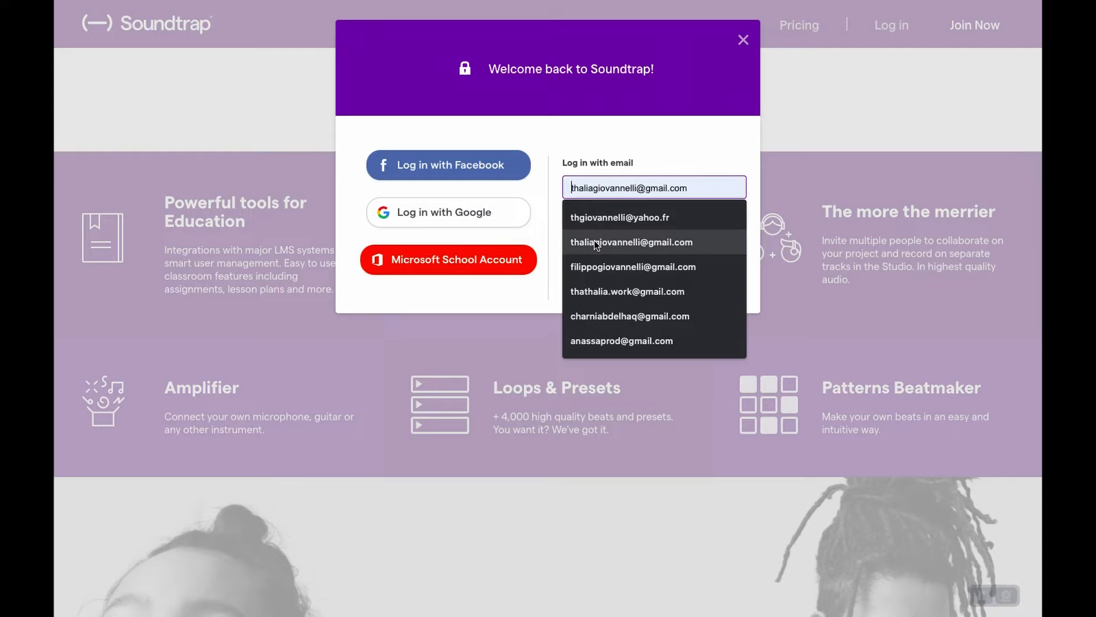
left_click(594, 241)
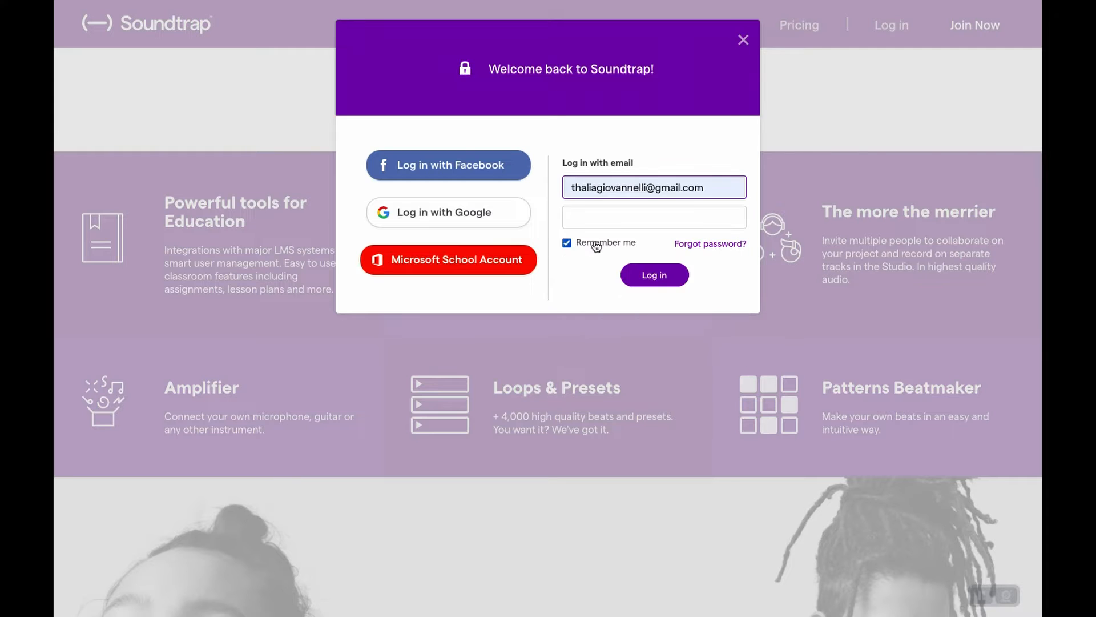
left_click(467, 213)
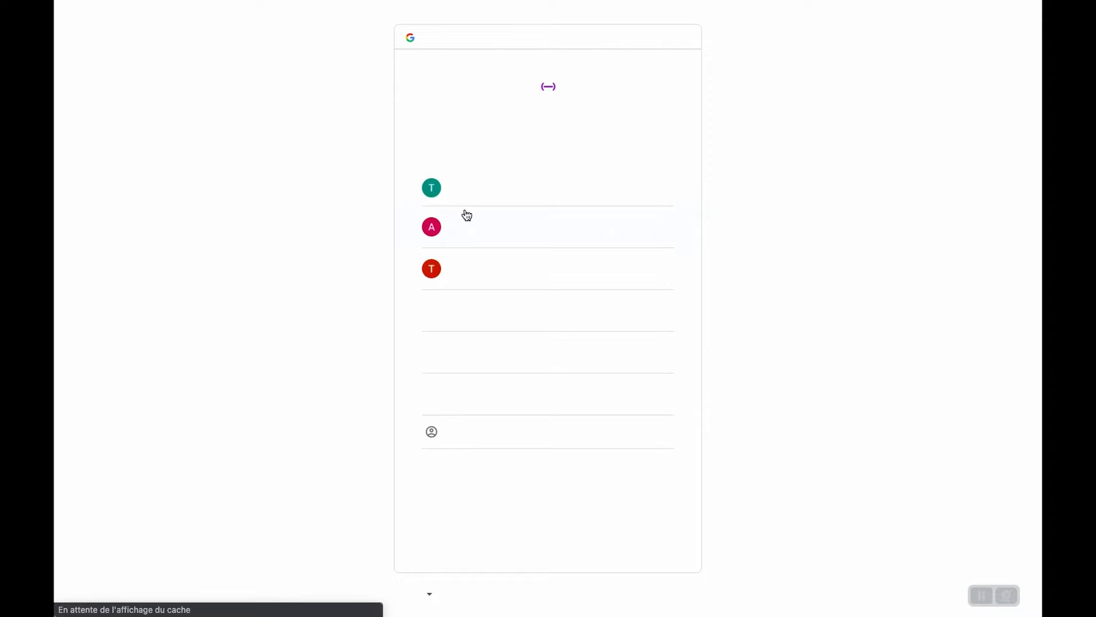
left_click(490, 187)
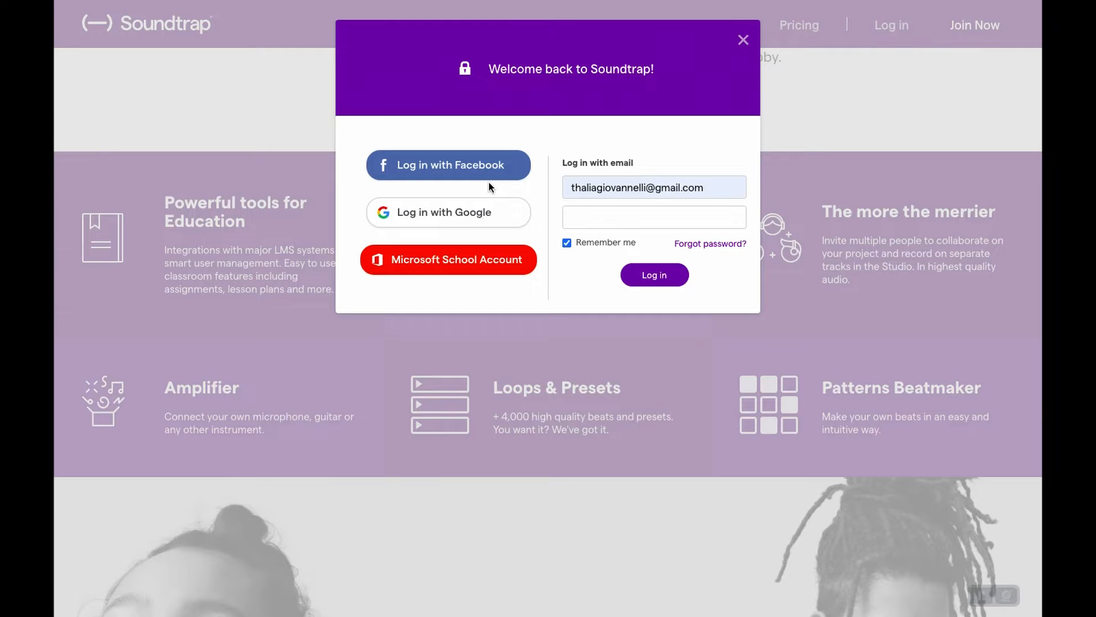
left_click(518, 204)
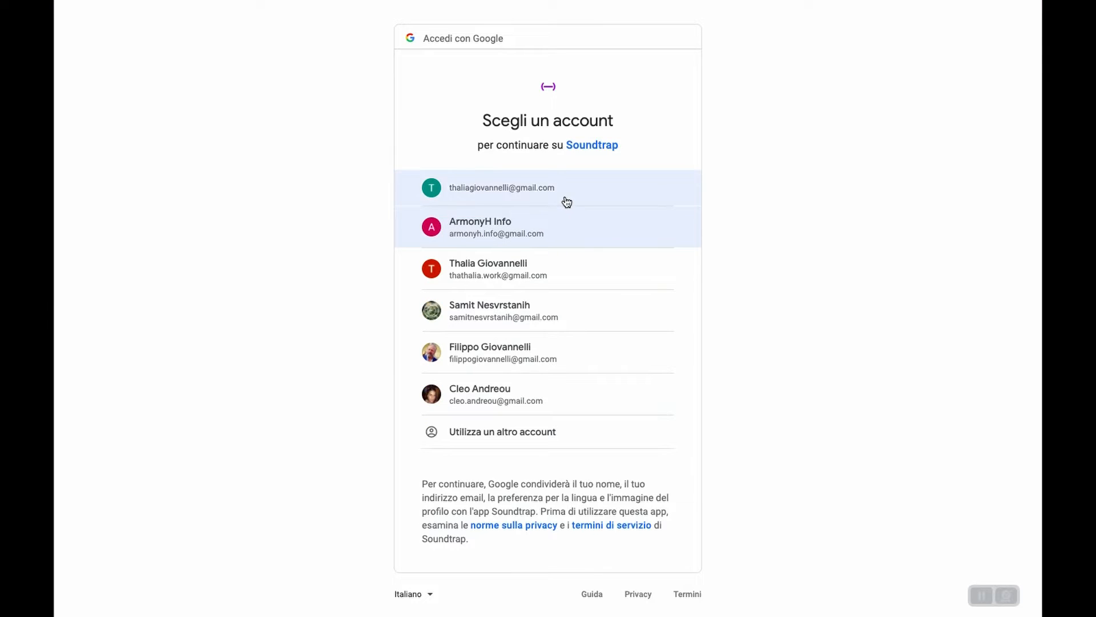
left_click(565, 198)
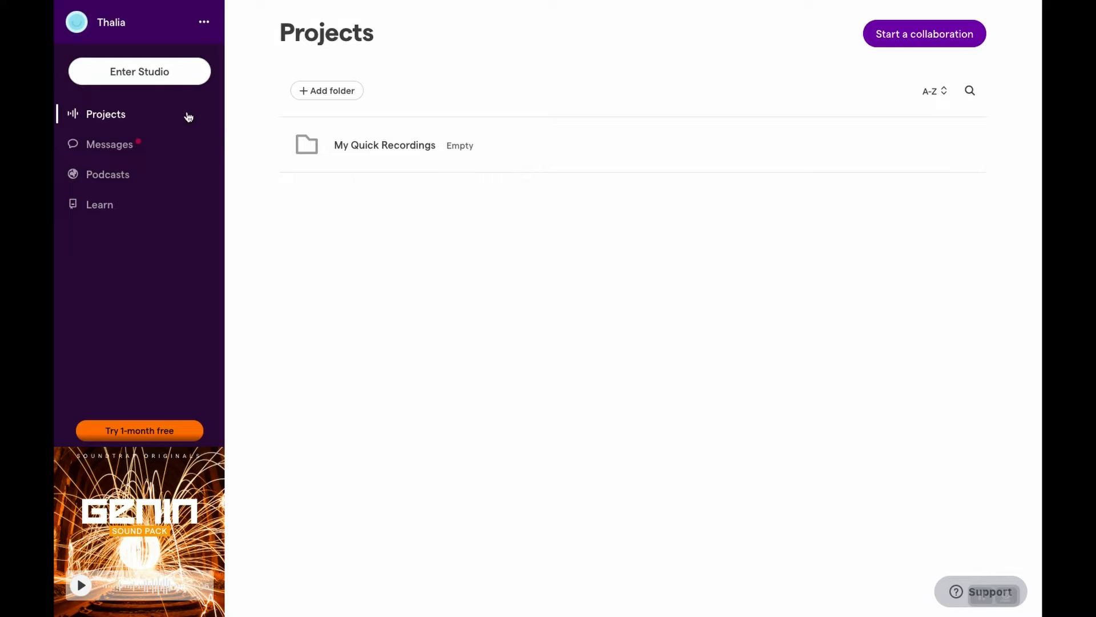
Enter the studio with a new Music project and add a Voice & microphones track to it.
left_click(149, 71)
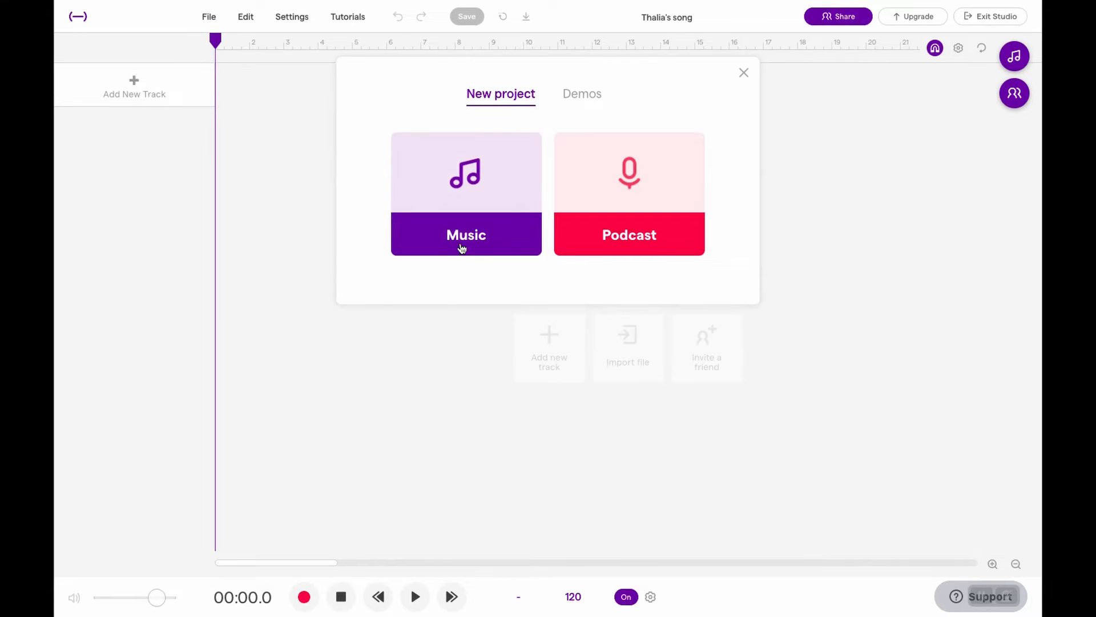
left_click(465, 237)
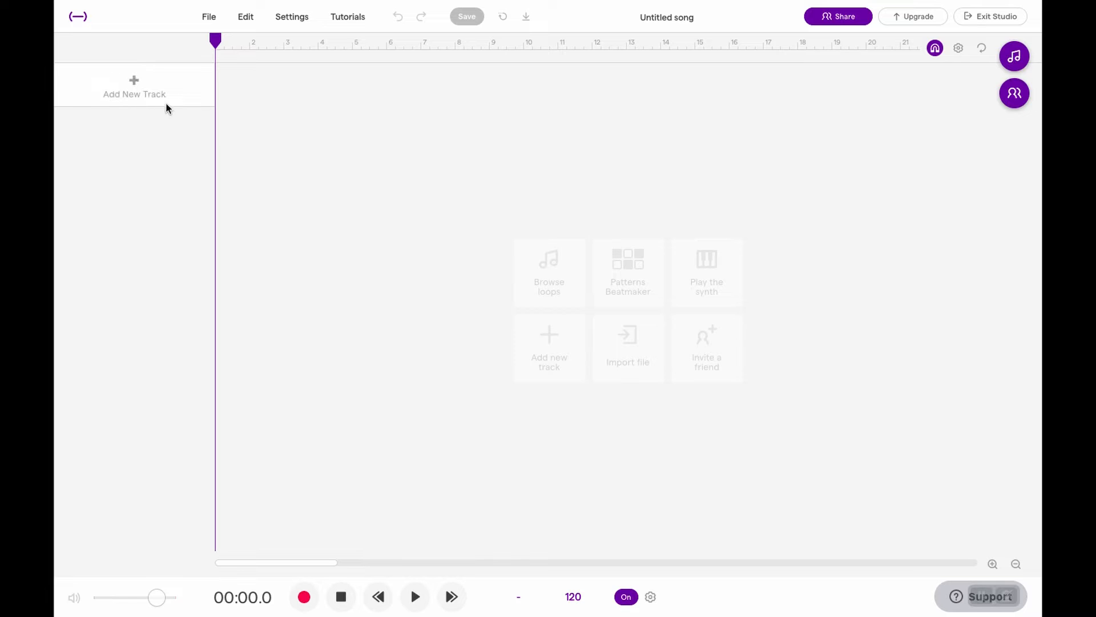
left_click(133, 84)
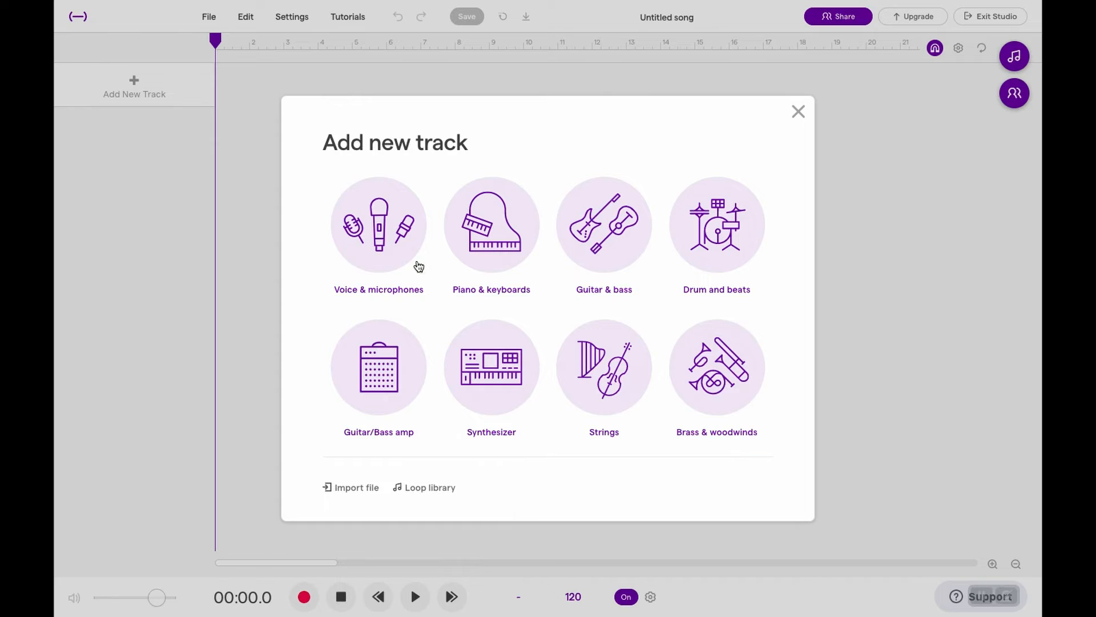
left_click(372, 215)
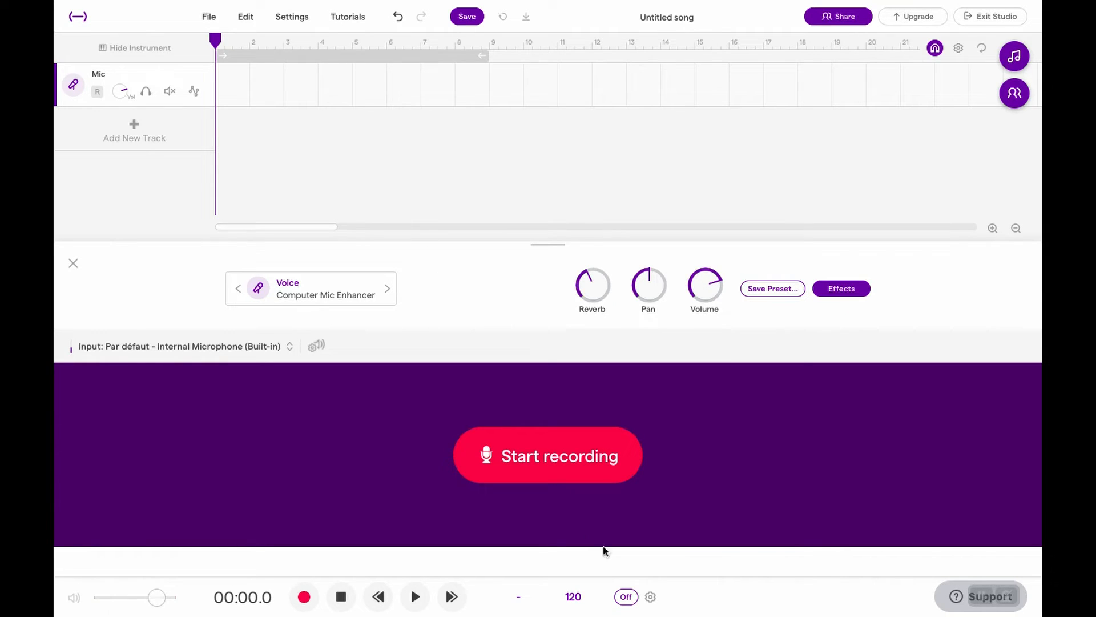
Turn on the metronome and record a take of about 4.5 seconds on the Mic track, without using headphones.
left_click(627, 597)
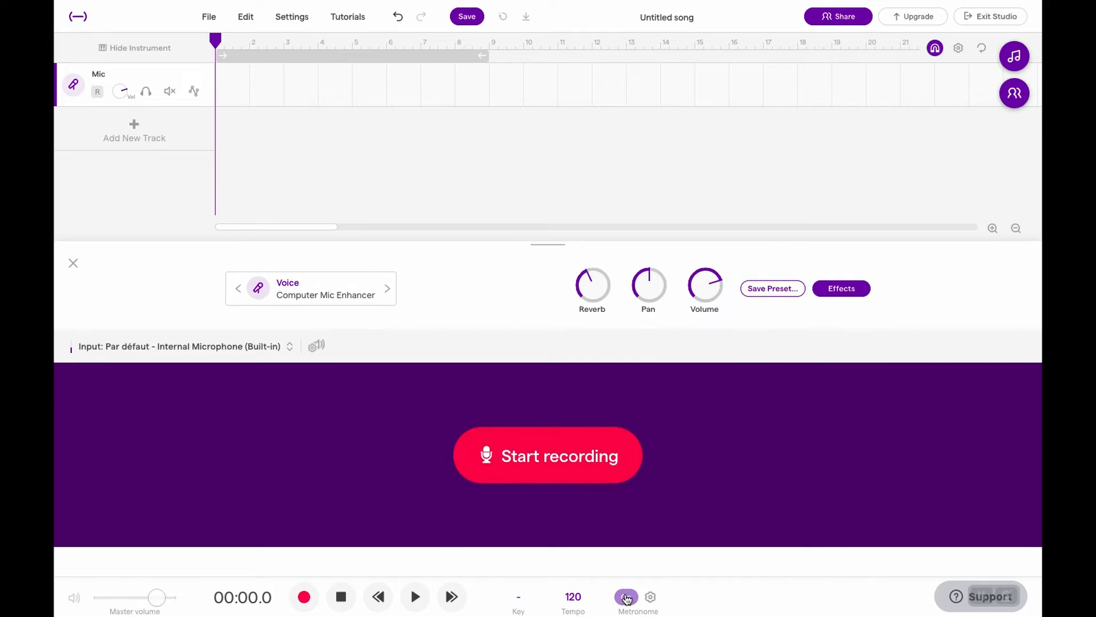
left_click(550, 460)
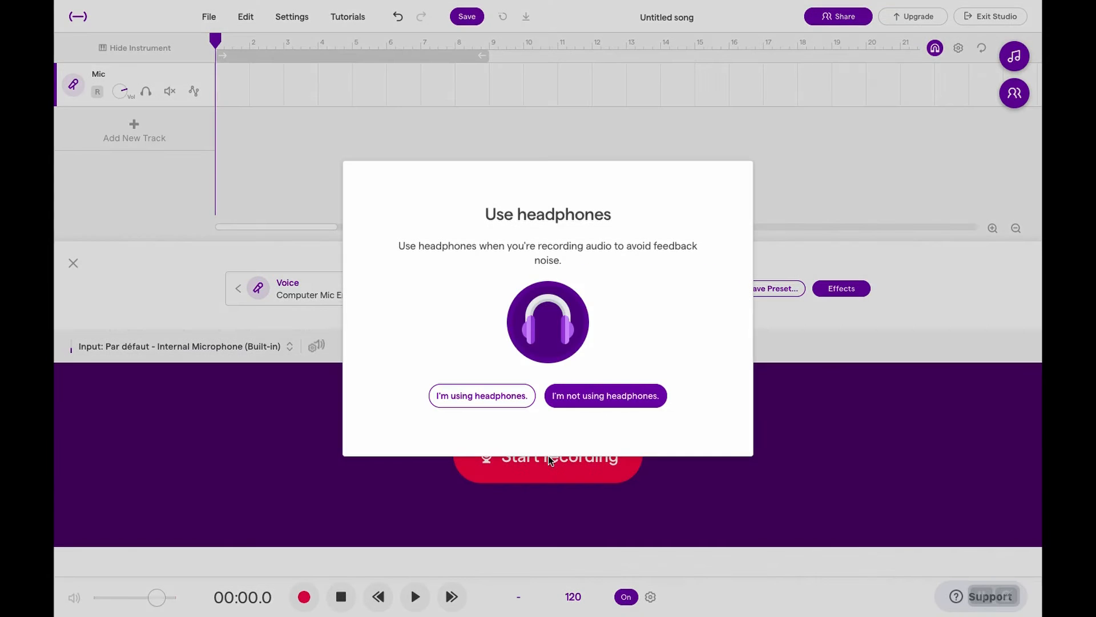
left_click(634, 395)
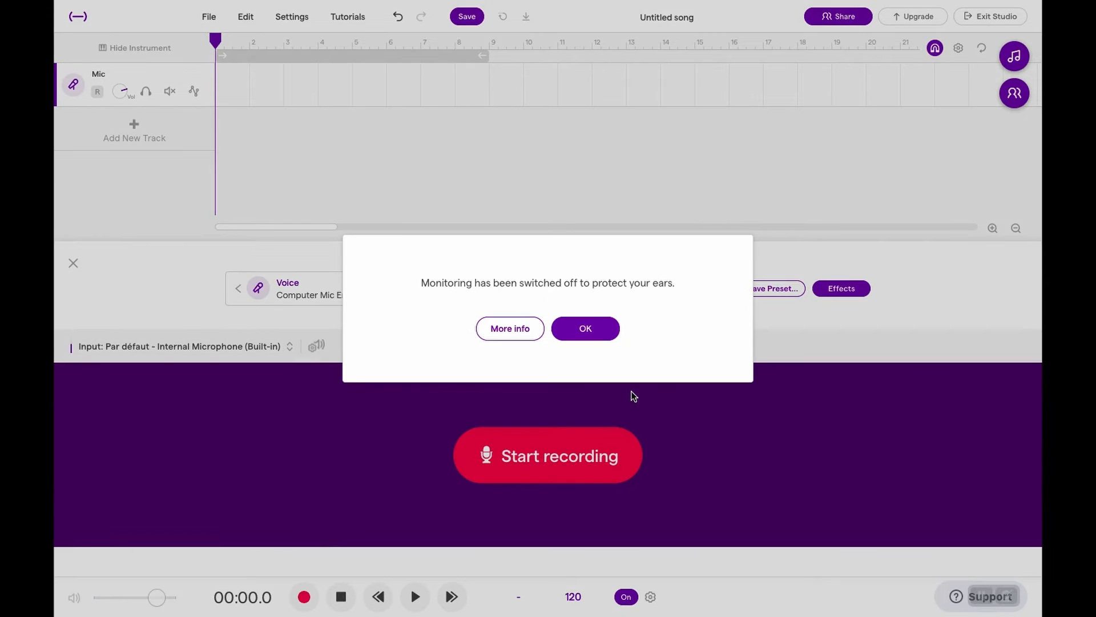
left_click(602, 330)
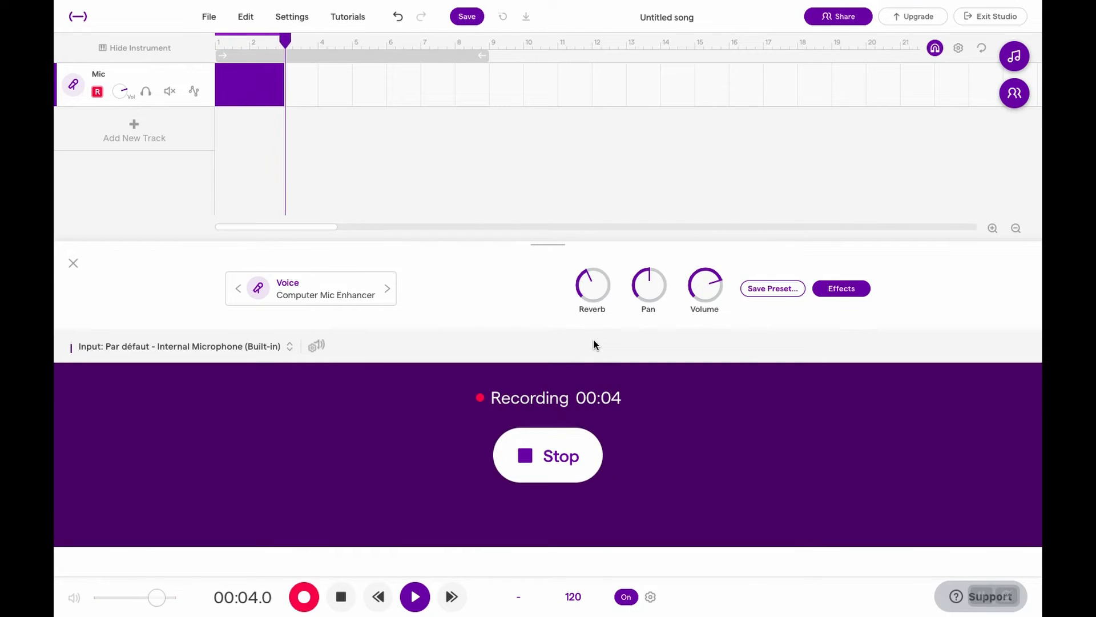
key("space")
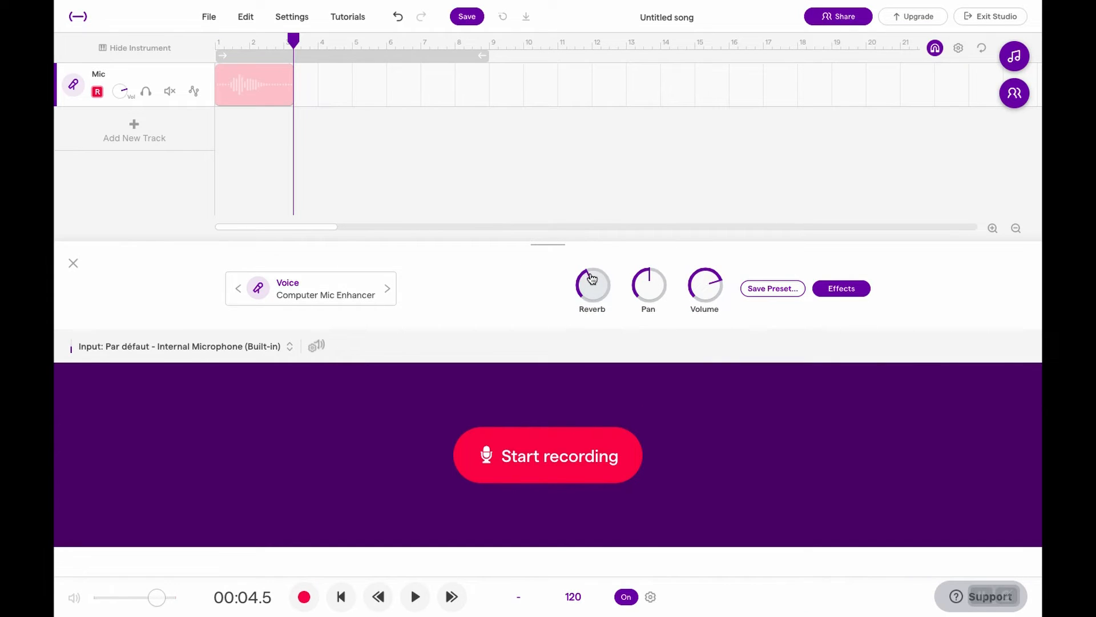
Turn the Mic track's reverb down to its minimum.
mouse_move(592, 292)
left_mouse_down()
mouse_move(597, 352)
mouse_move(592, 285)
left_mouse_up()
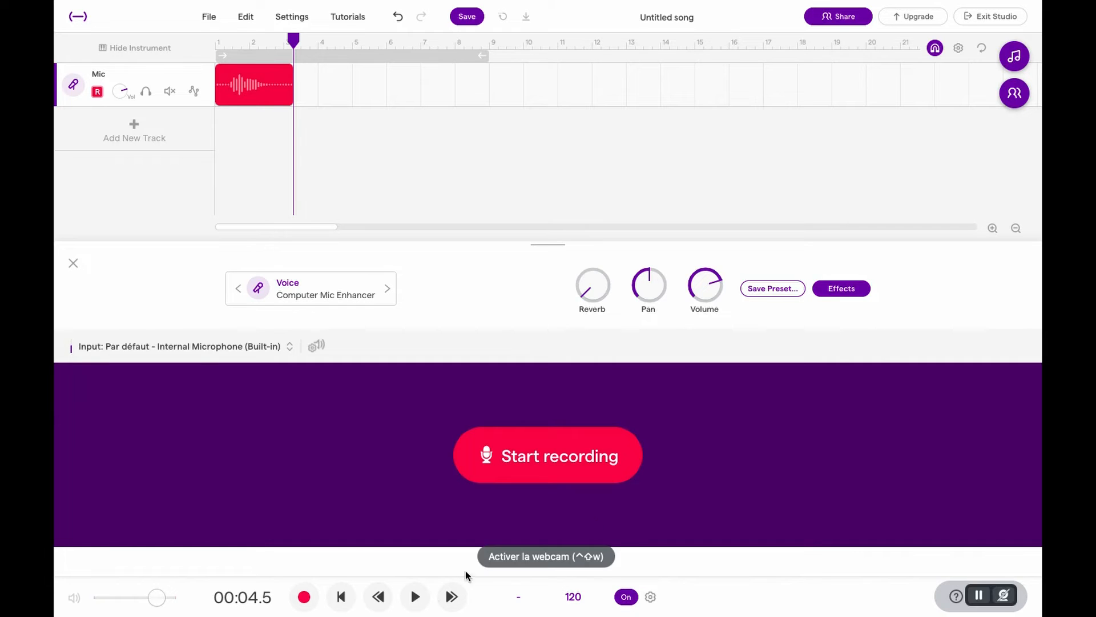
Look at the Mic track's effects, and play the recorded clip back from the start of the song.
left_click(838, 290)
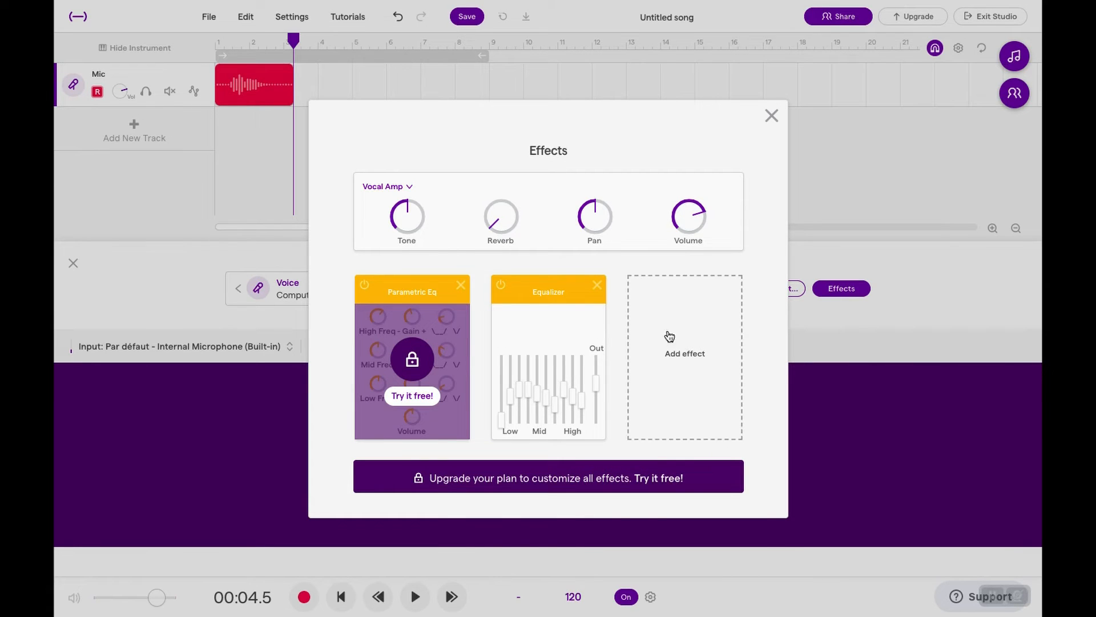
left_click(771, 116)
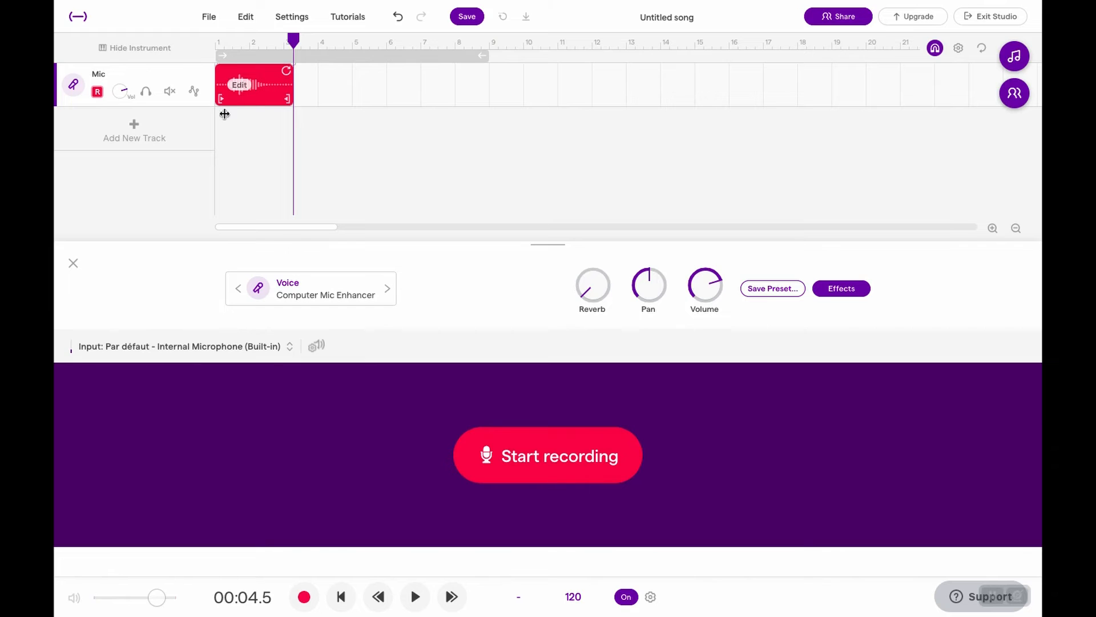
left_click_drag(292, 40, 209, 43)
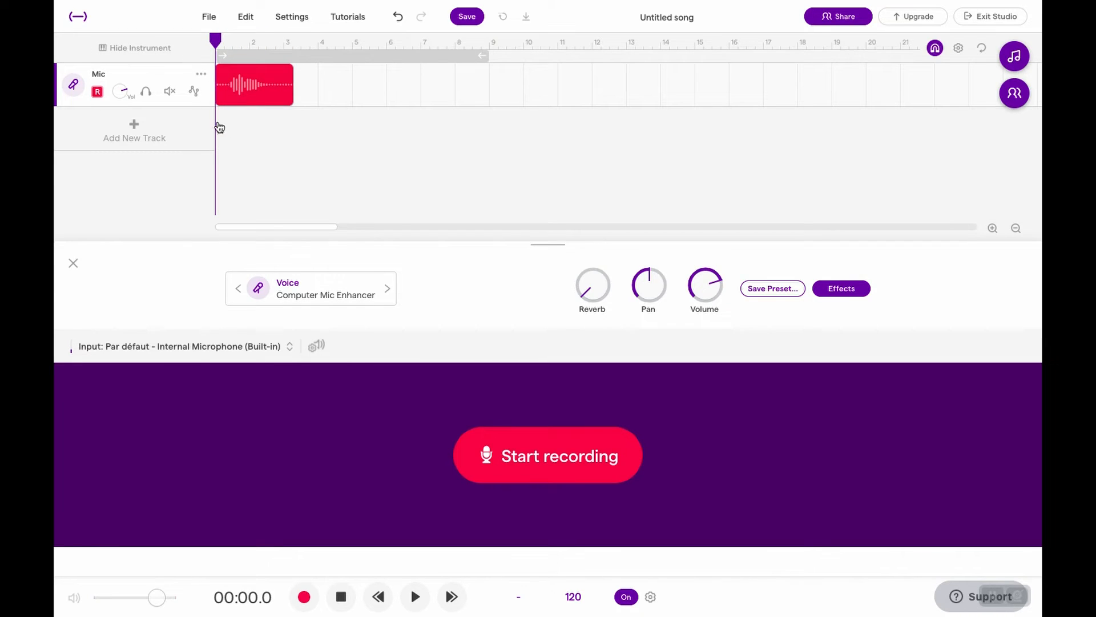
key("space")
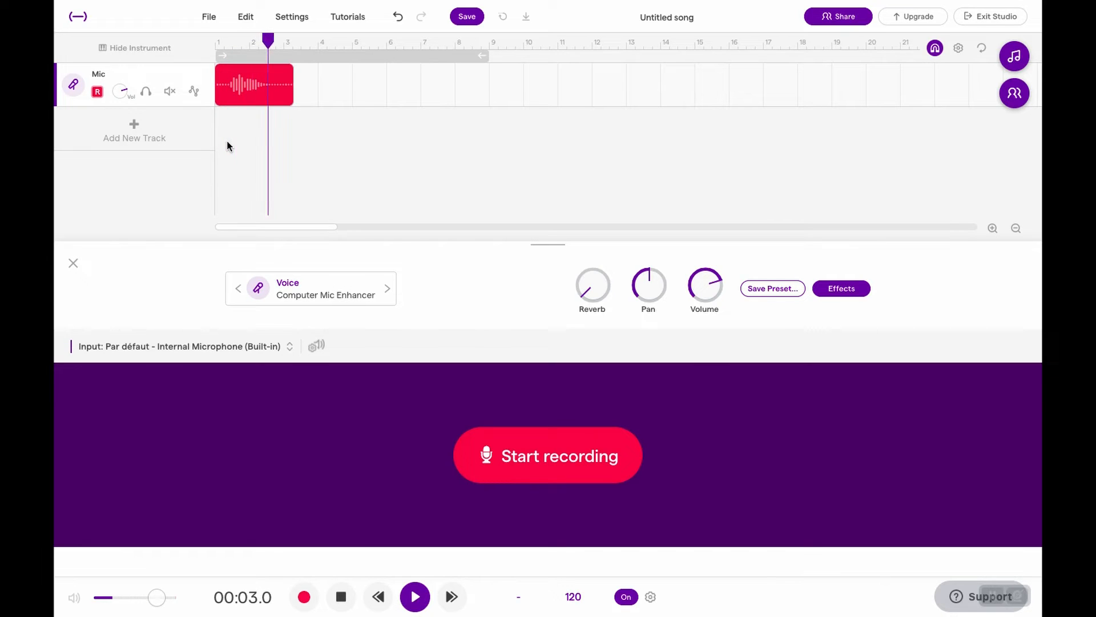
key("space")
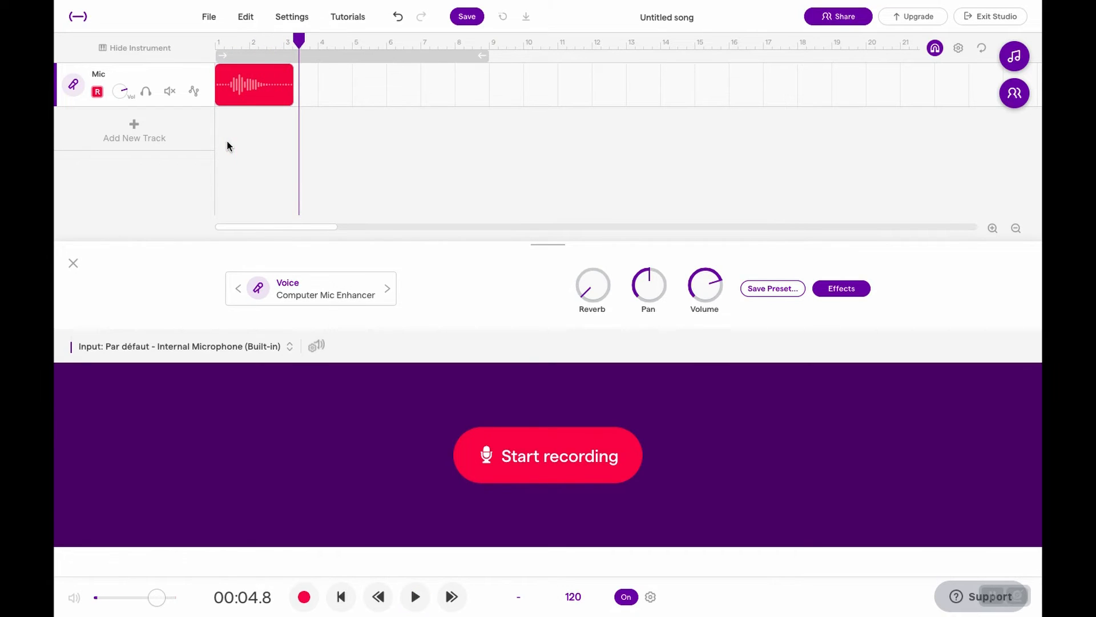
Turn off the metronome and hide the Mic track's instrument settings.
left_click(628, 597)
left_click(74, 265)
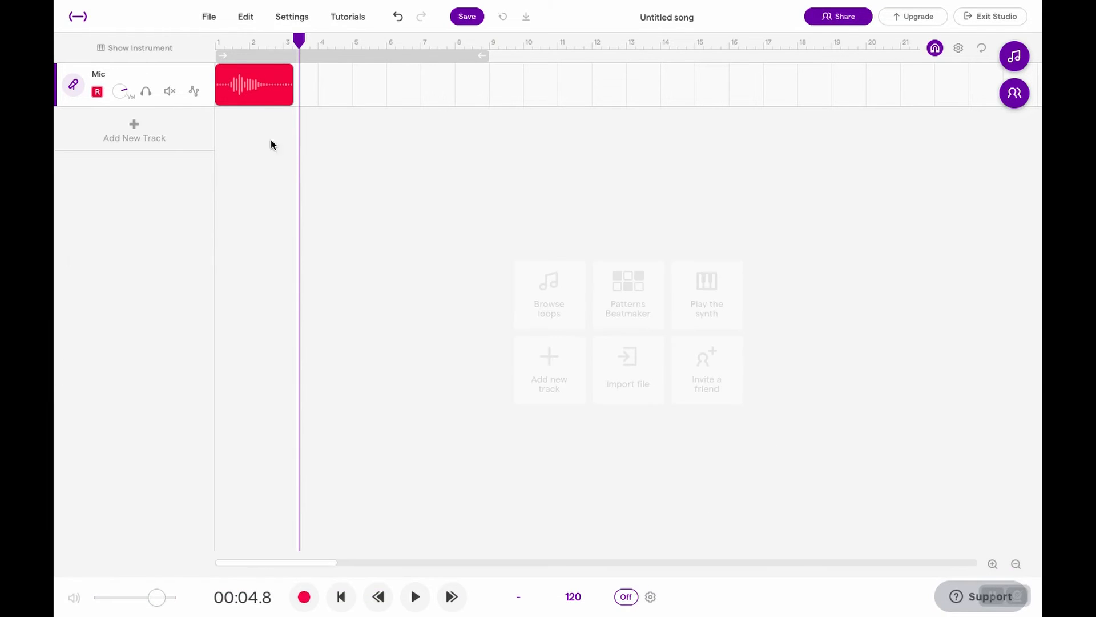
Trim the silence off both ends of the recorded Mic clip so it ends at about 3.4 seconds.
mouse_move(259, 84)
left_click(220, 99)
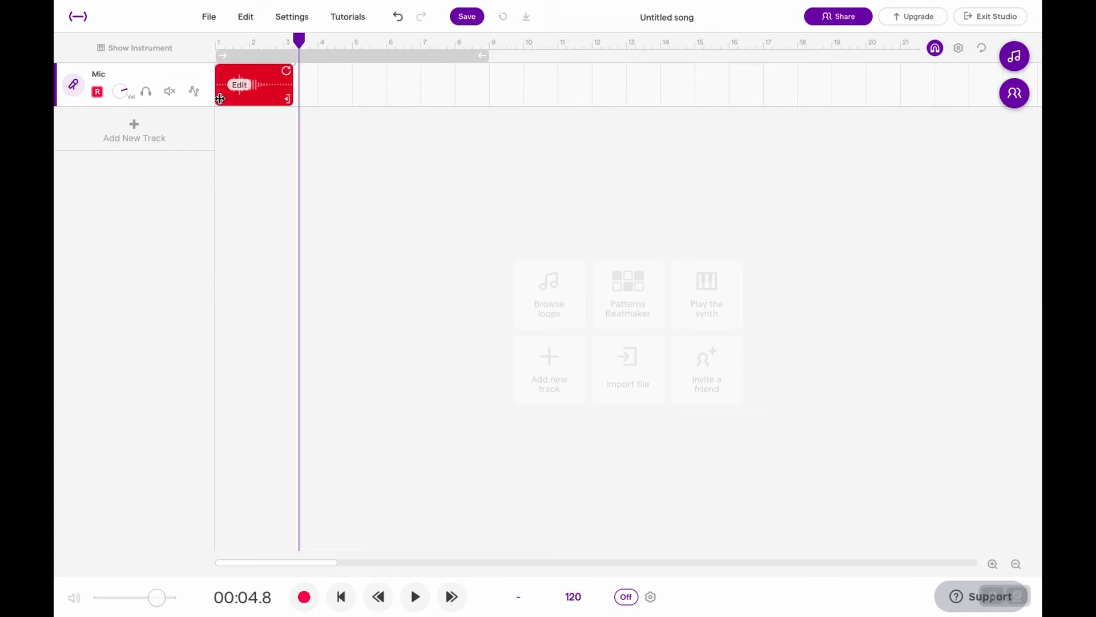
left_click_drag(221, 99, 226, 99)
left_click_drag(287, 99, 272, 97)
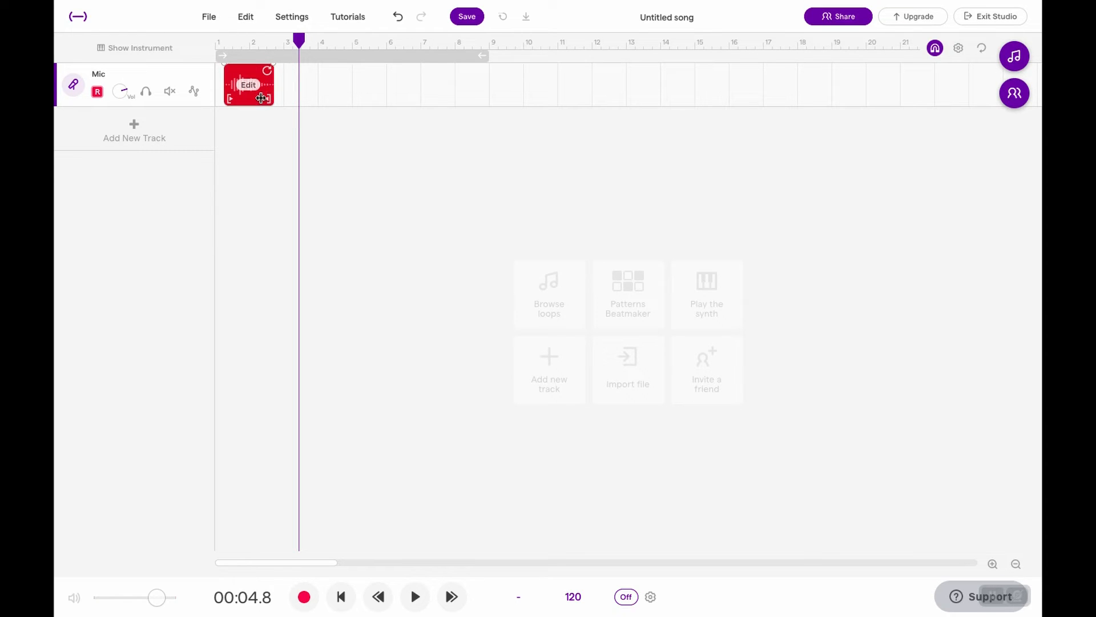
left_click_drag(226, 99, 228, 100)
Play the shortened Mic clip from the beginning of the song to check the trimming.
left_click_drag(299, 40, 217, 39)
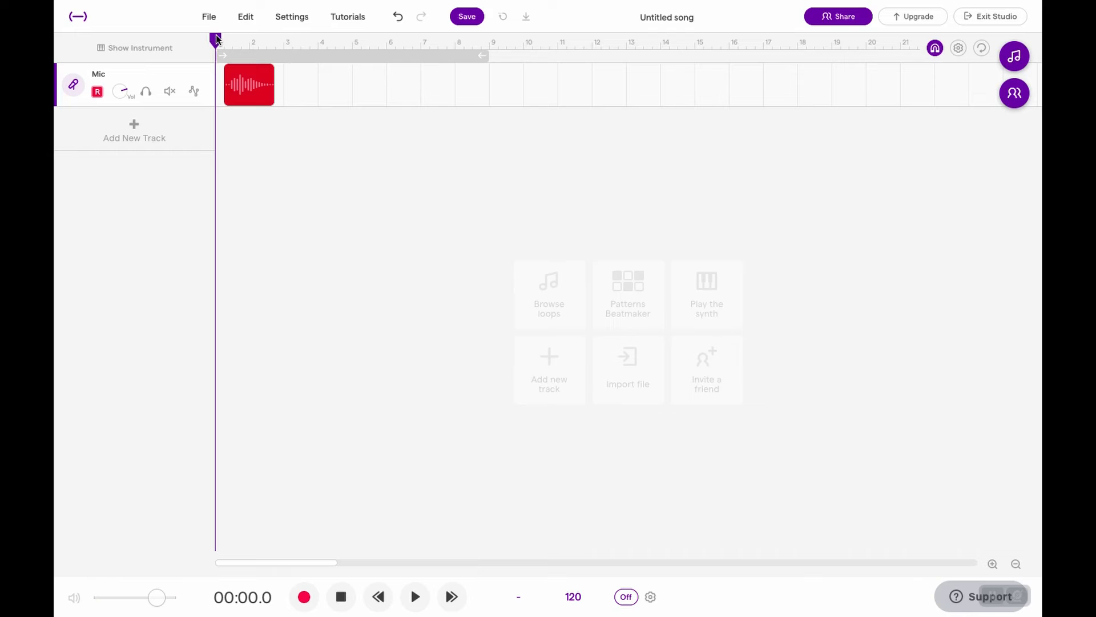
key("space")
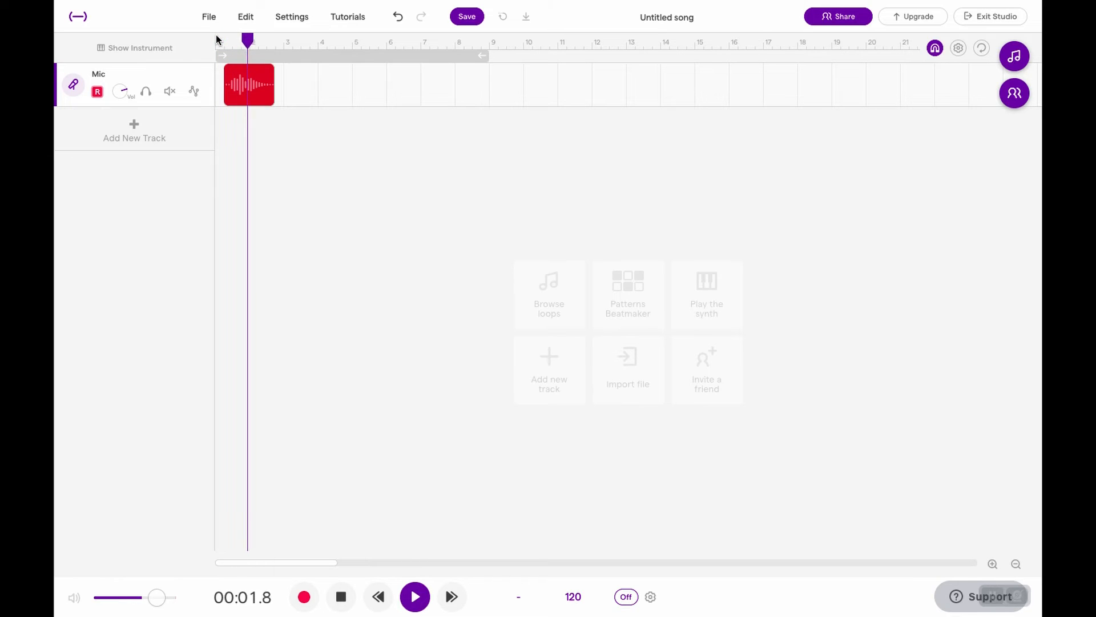
key("space")
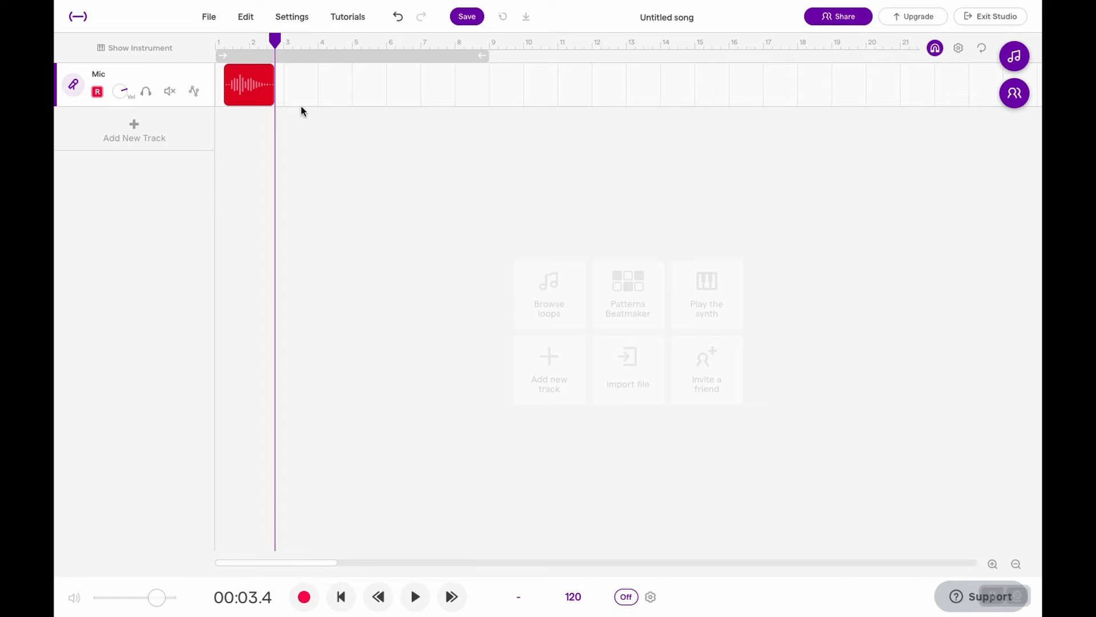
Trim the Mic clip's start and end more tightly around the voice, to span about 0.8 to 3.0 seconds.
left_click(993, 563)
left_click(993, 564)
left_click(993, 565)
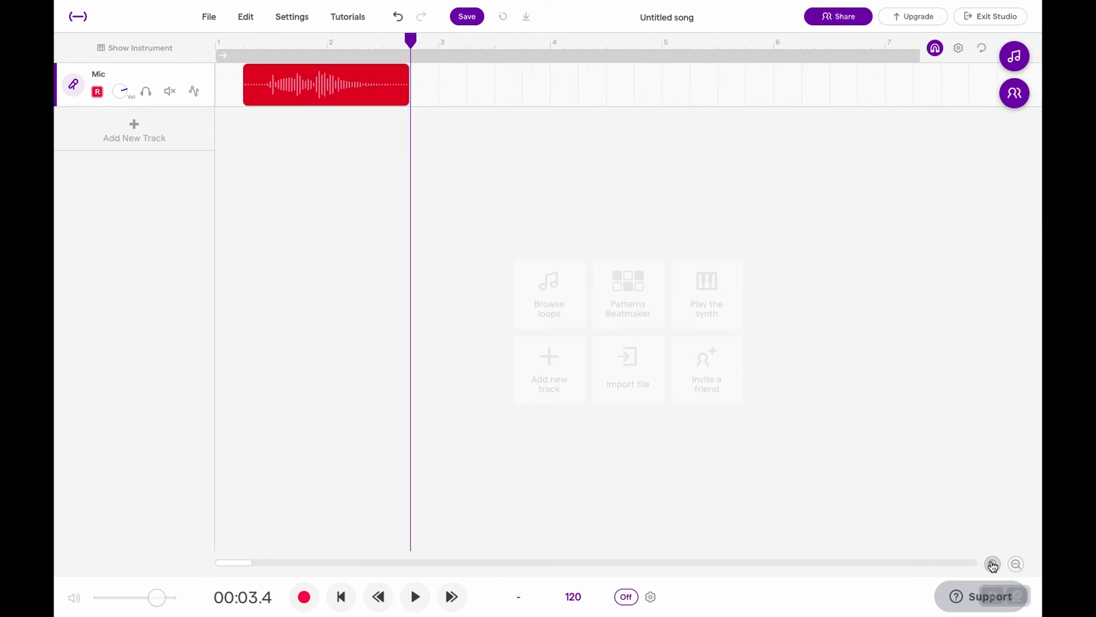
left_click(993, 564)
left_click(993, 564)
left_click(1016, 565)
left_click(1015, 565)
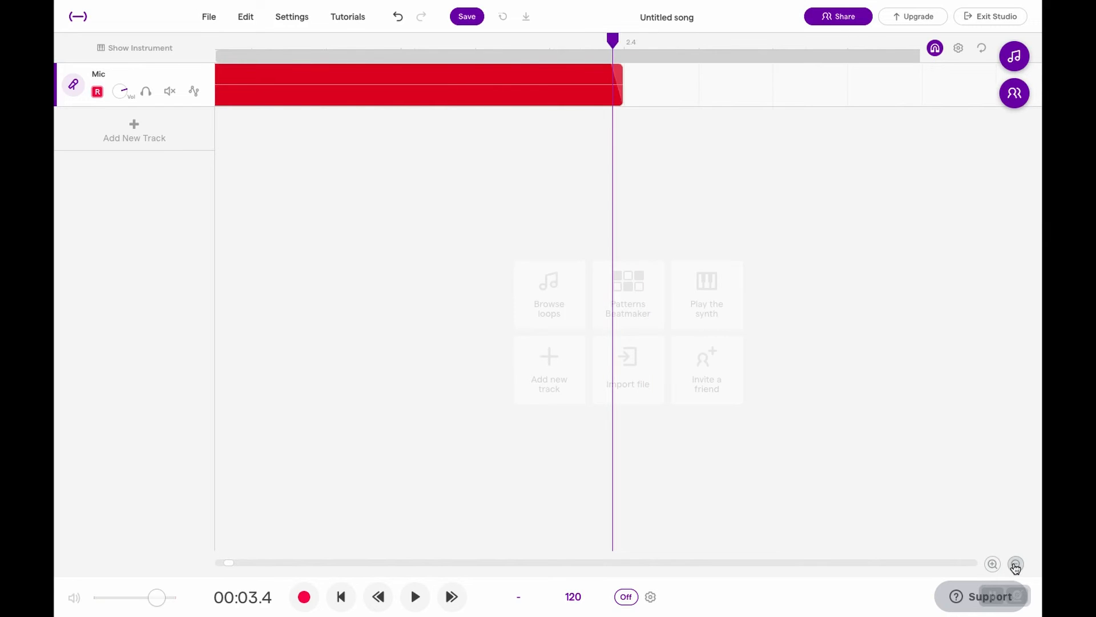
left_click(1016, 565)
left_click(1015, 566)
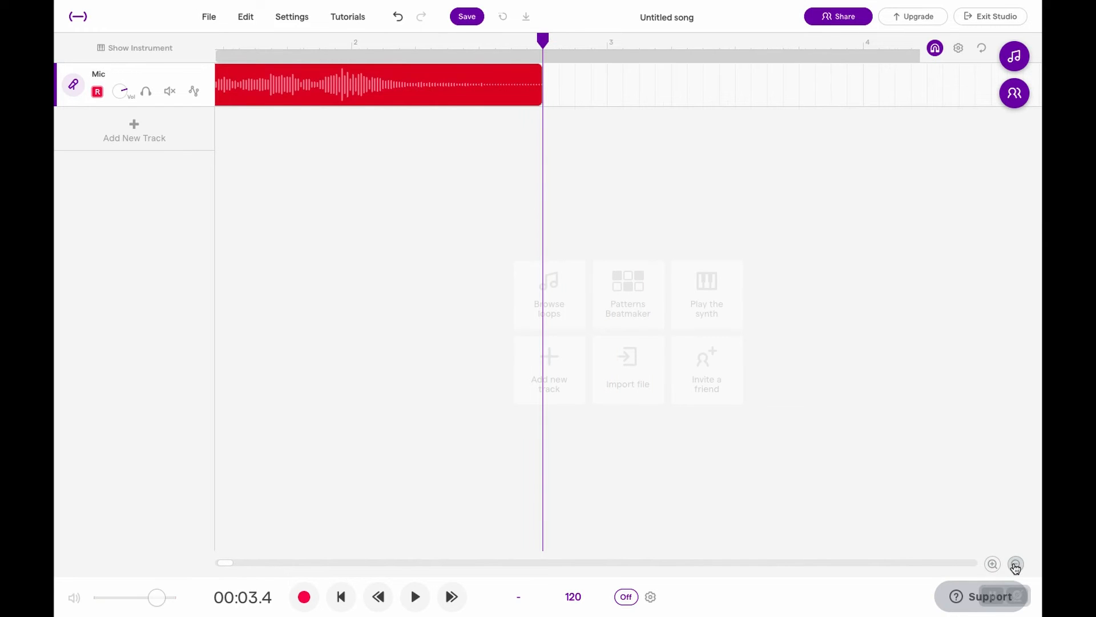
left_click(1016, 565)
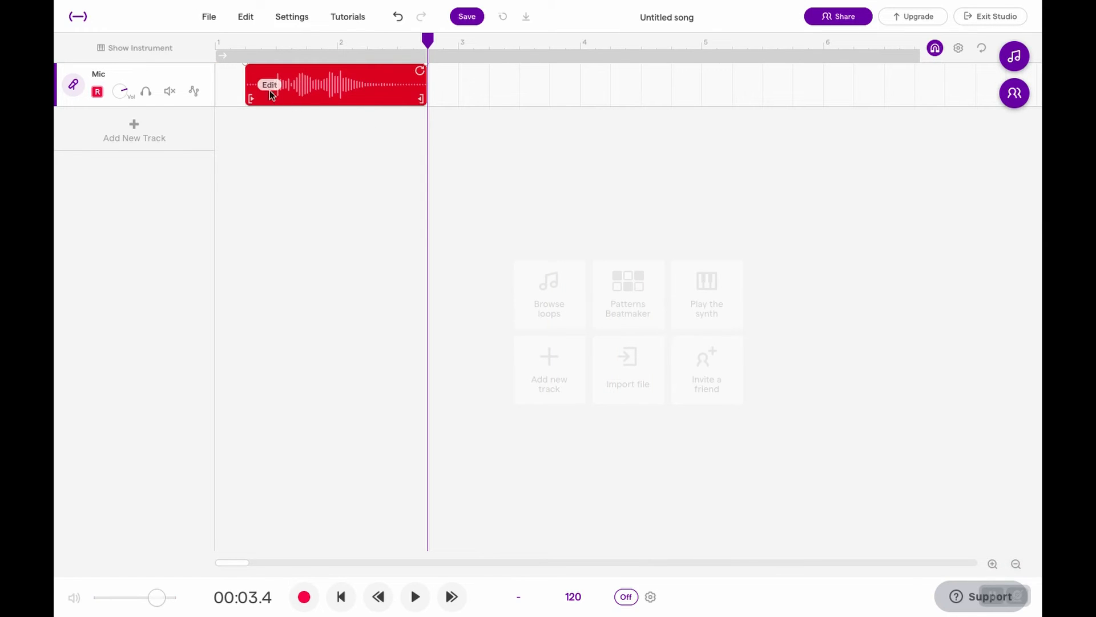
left_click_drag(251, 98, 263, 98)
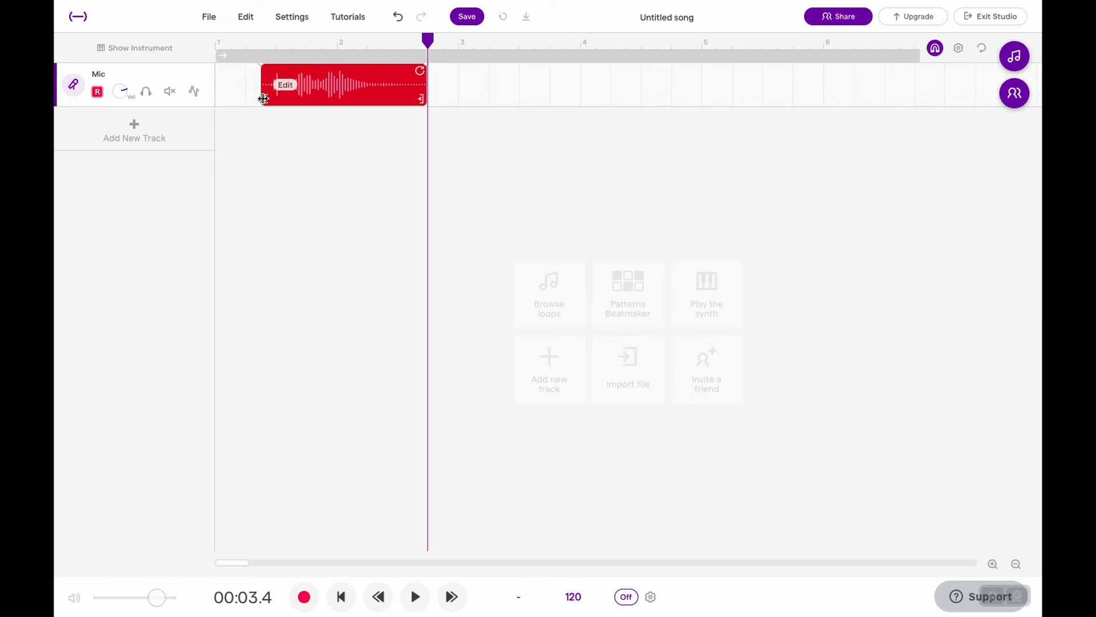
left_click(993, 564)
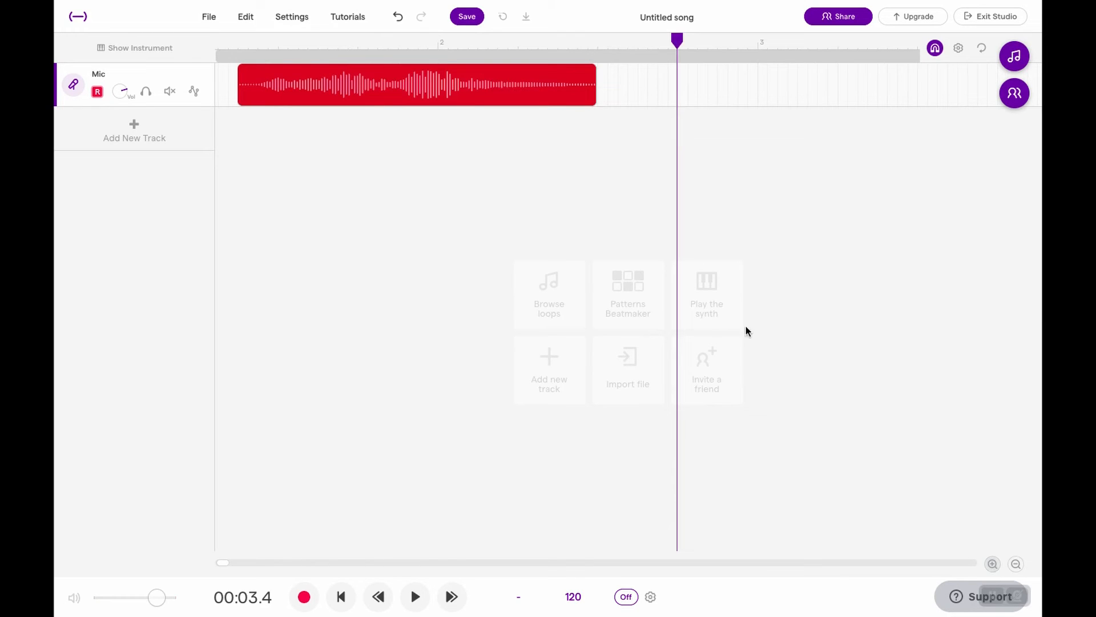
left_click_drag(238, 98, 349, 97)
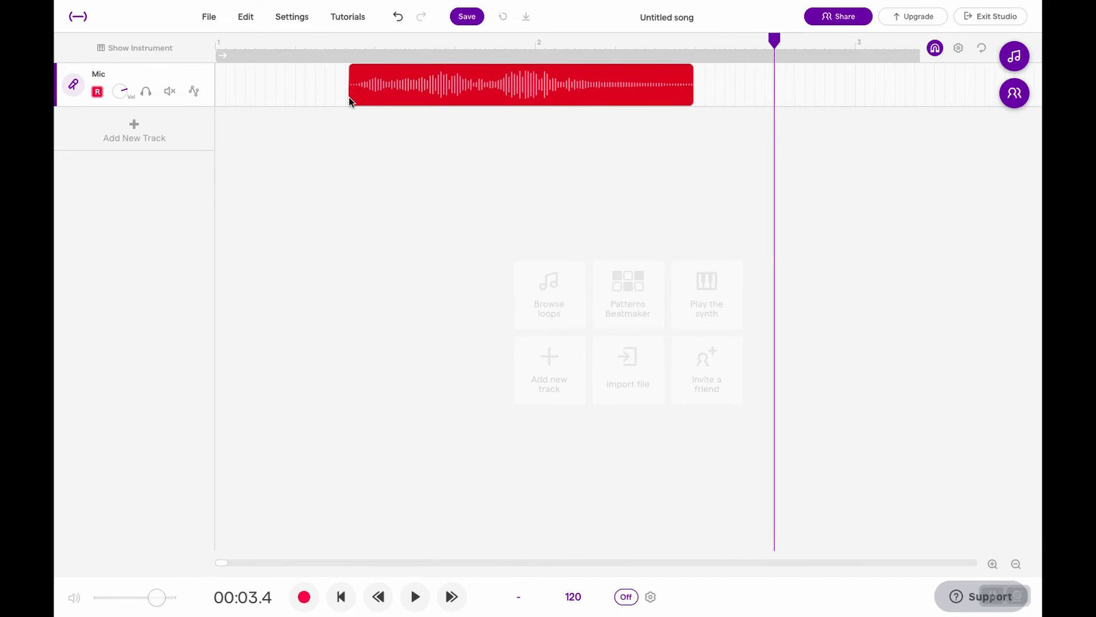
Turn on looping and play the tightly trimmed clip through from its start at about 0.8 seconds.
left_click(347, 52)
left_click(346, 41)
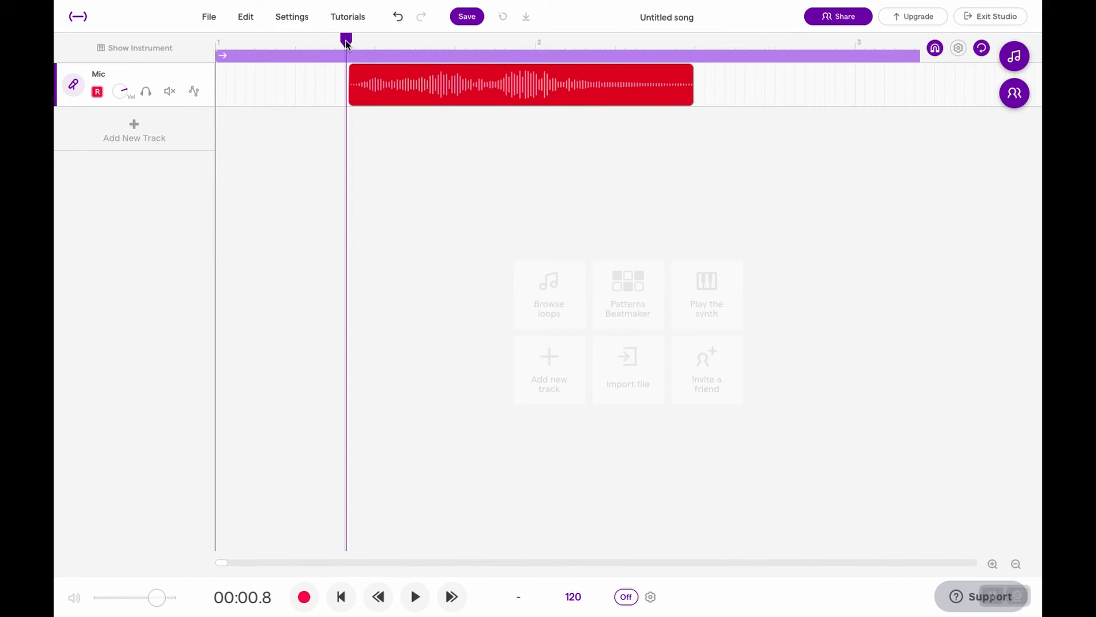
key("space")
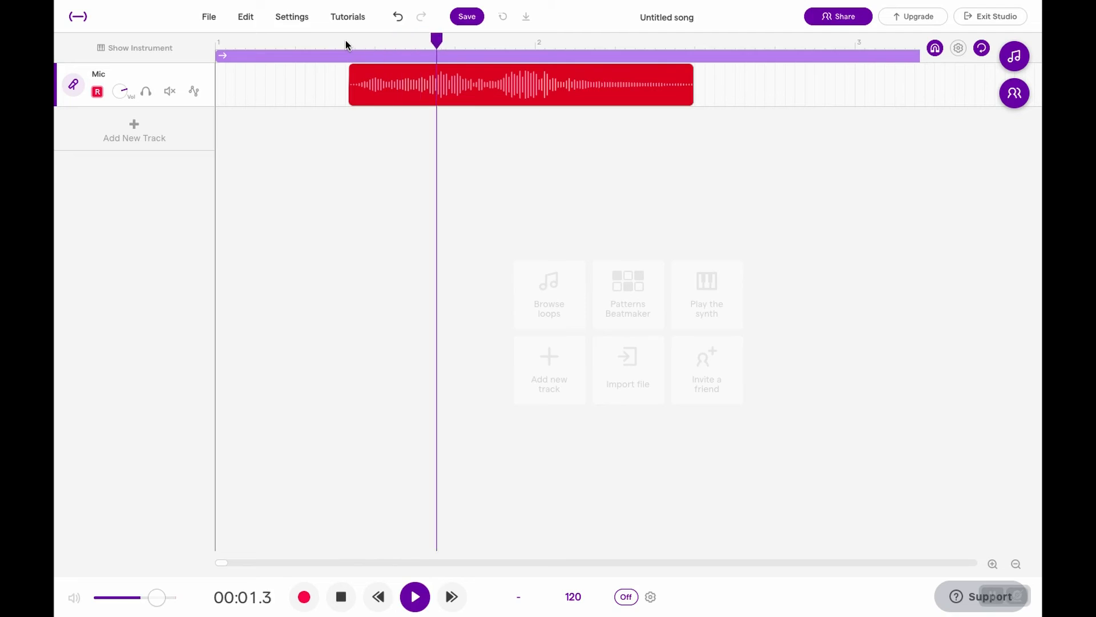
key("space")
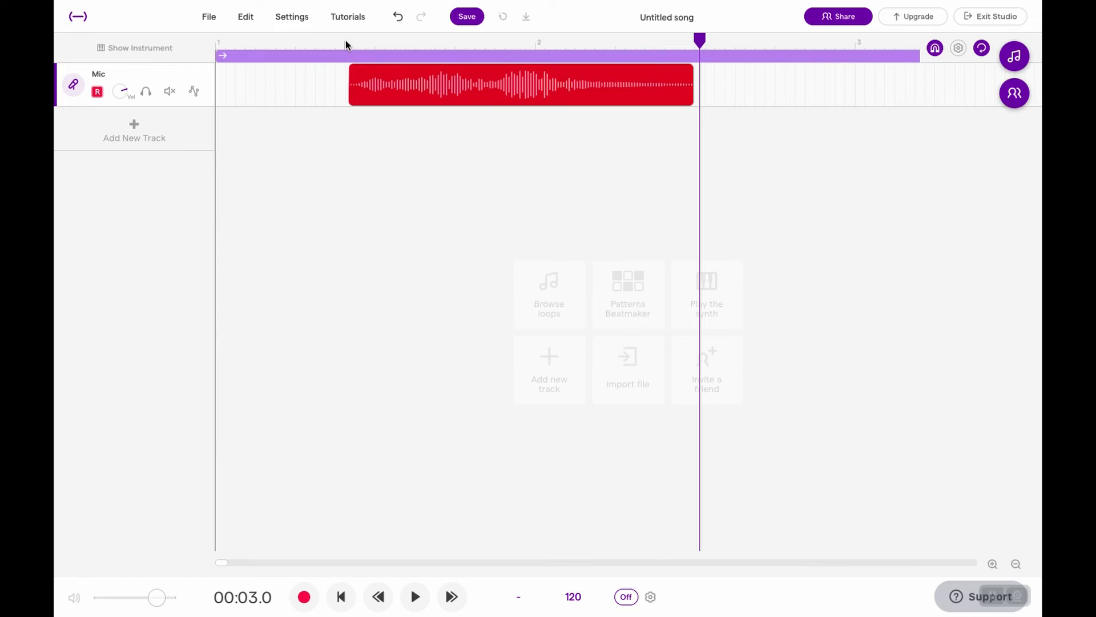
Rename the Mic track as "Voice 1".
left_click(74, 85)
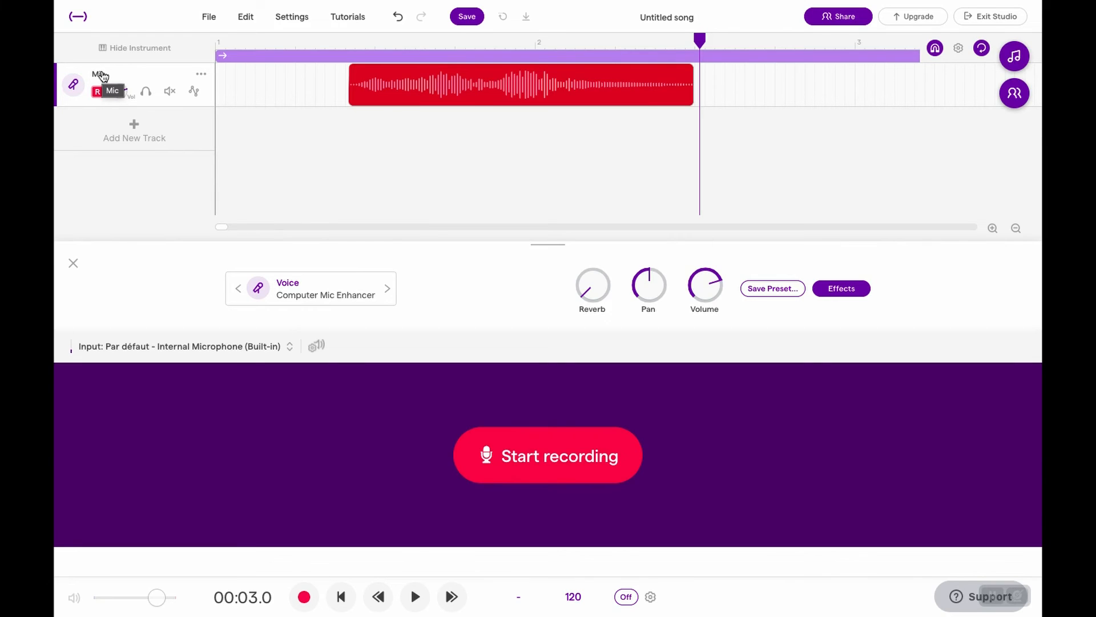
left_click(203, 75)
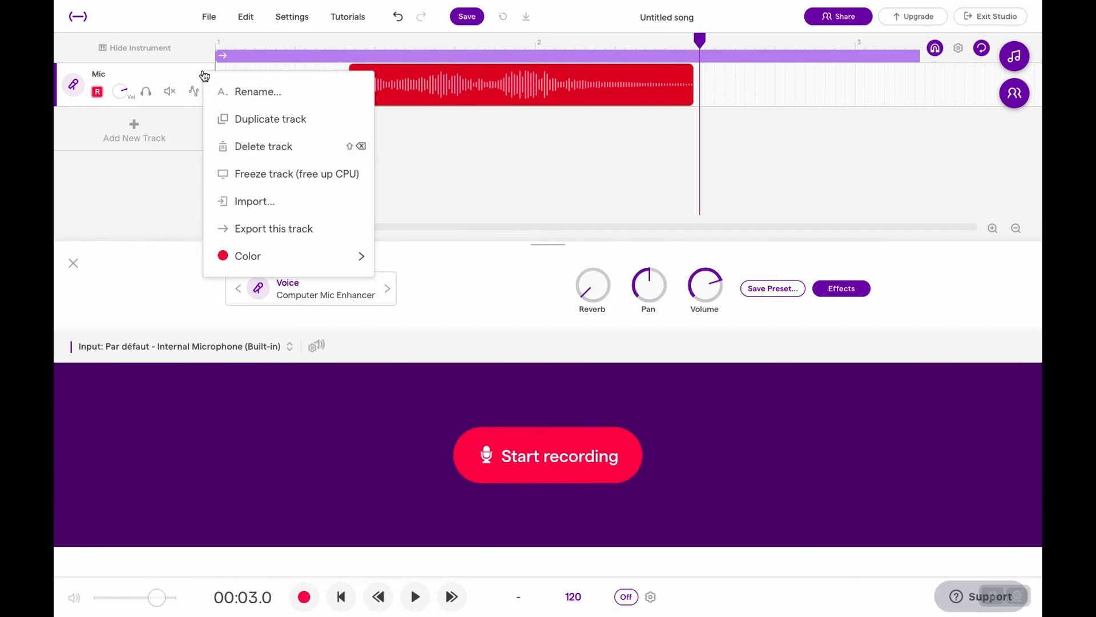
left_click(220, 91)
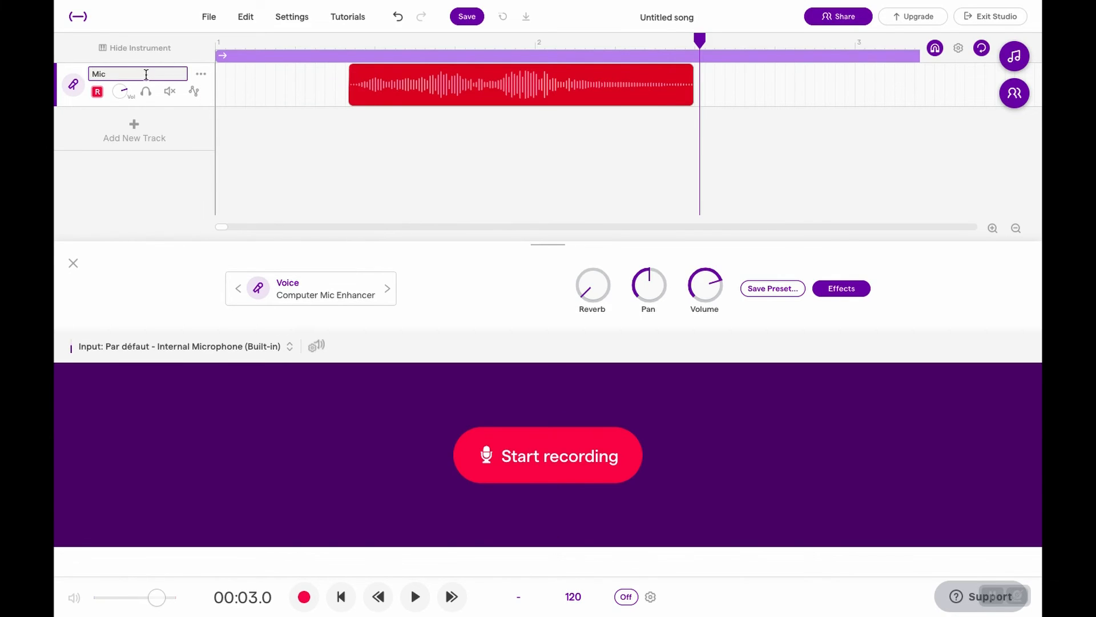
type("Voice 1")
Add a new Guitar & bass track to the song.
left_click(140, 138)
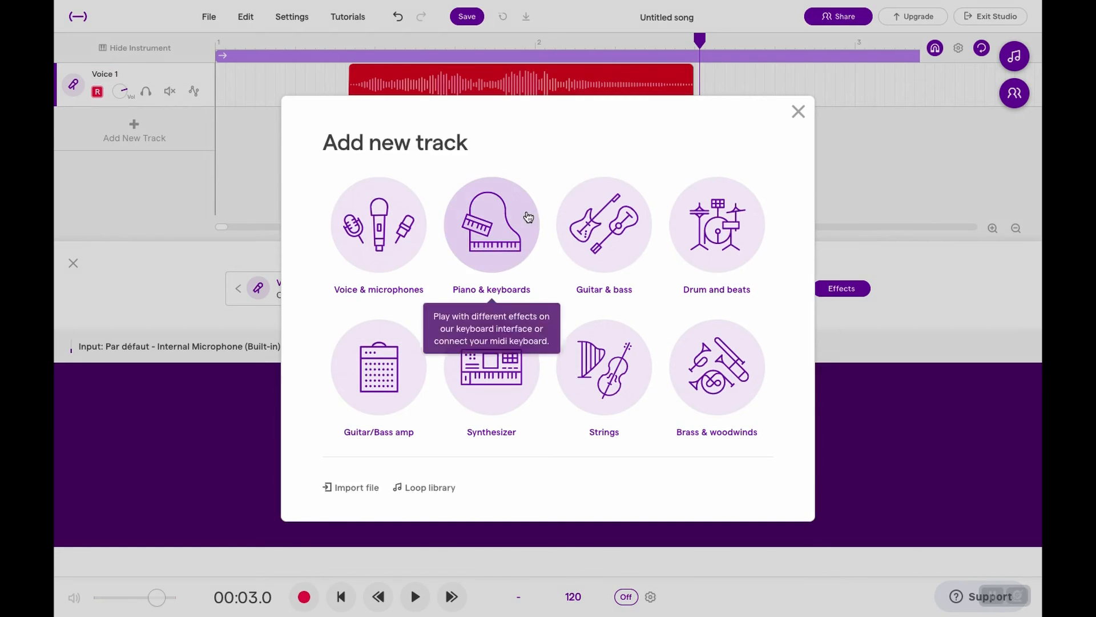
left_click(611, 225)
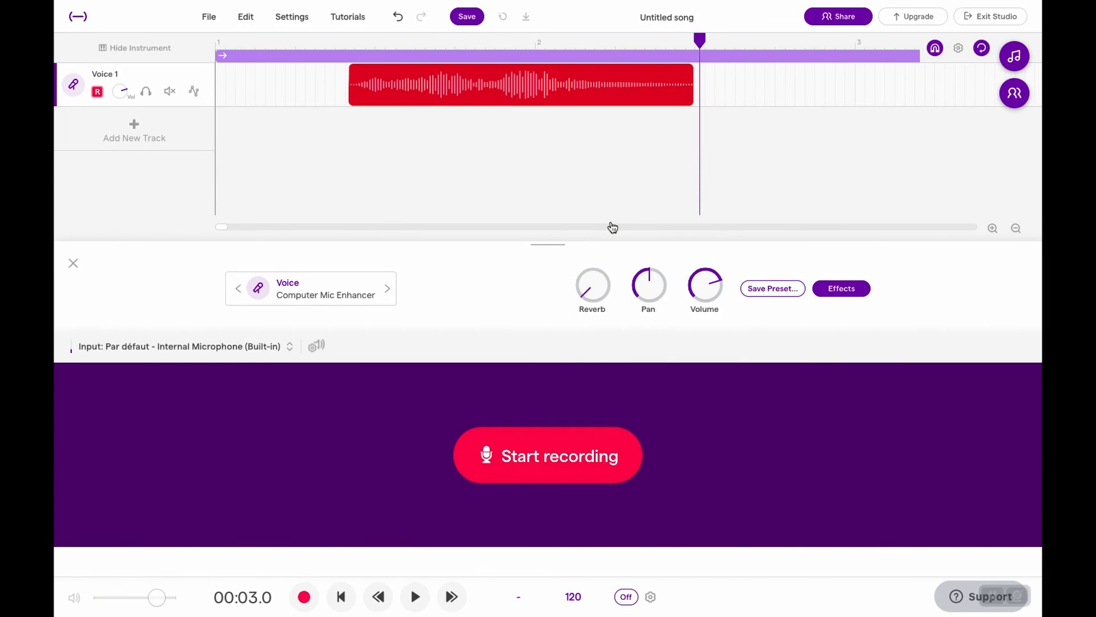